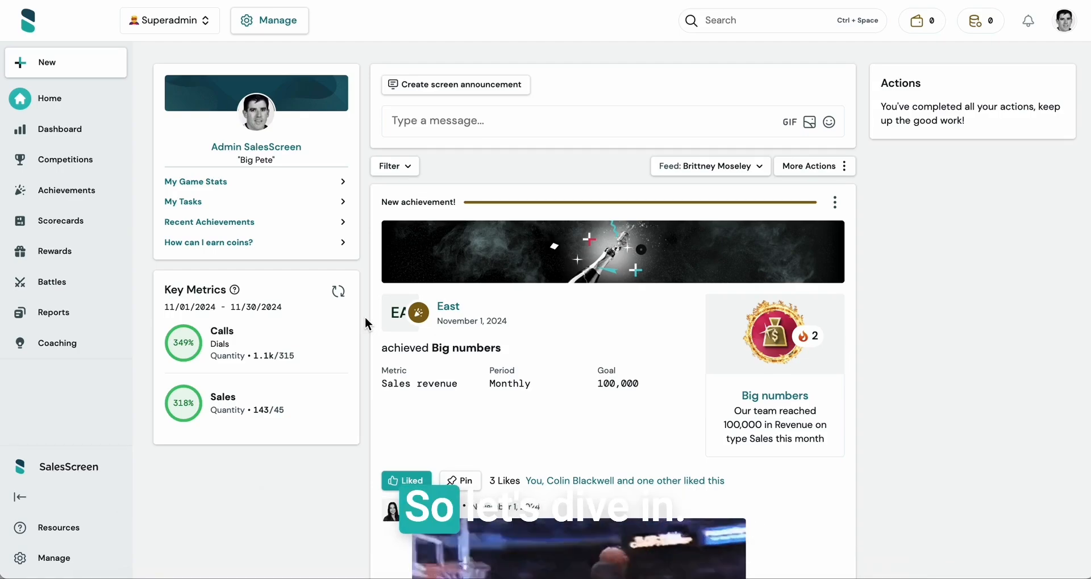
Open the company's metrics list and start a new metric
{"action": "left_click", "coordinate": [80, 564]}
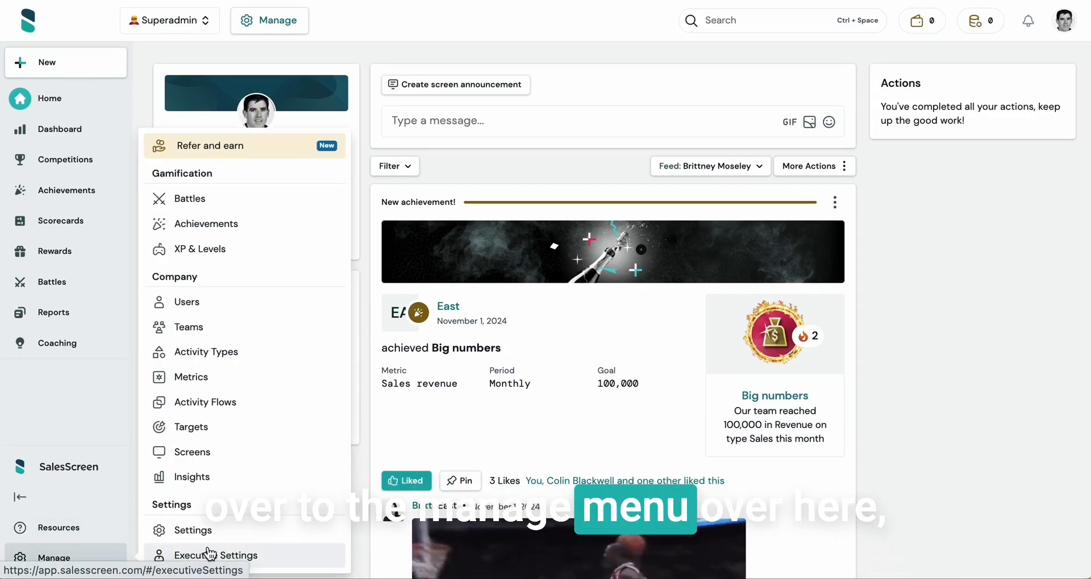
{"action": "left_click", "coordinate": [253, 378]}
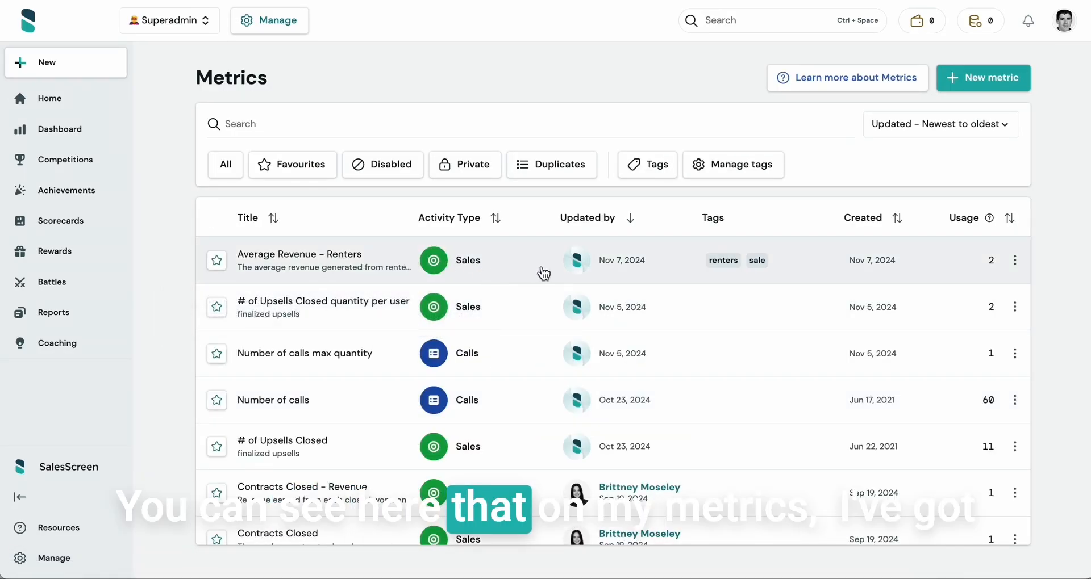
{"action": "scroll", "coordinate": [543, 274], "scroll_direction": "down", "scroll_amount": 1}
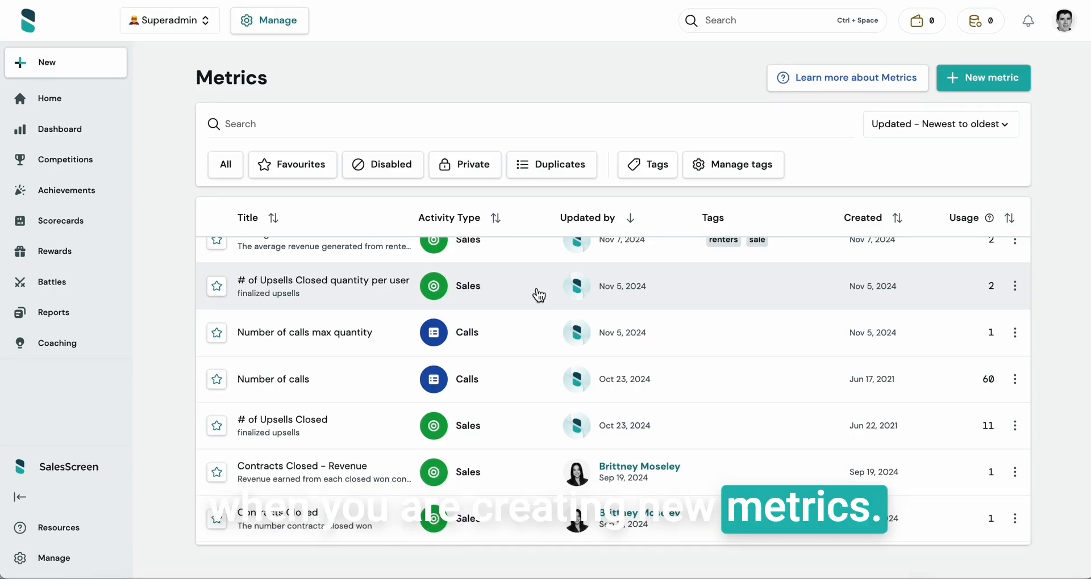
{"action": "left_click", "coordinate": [967, 85]}
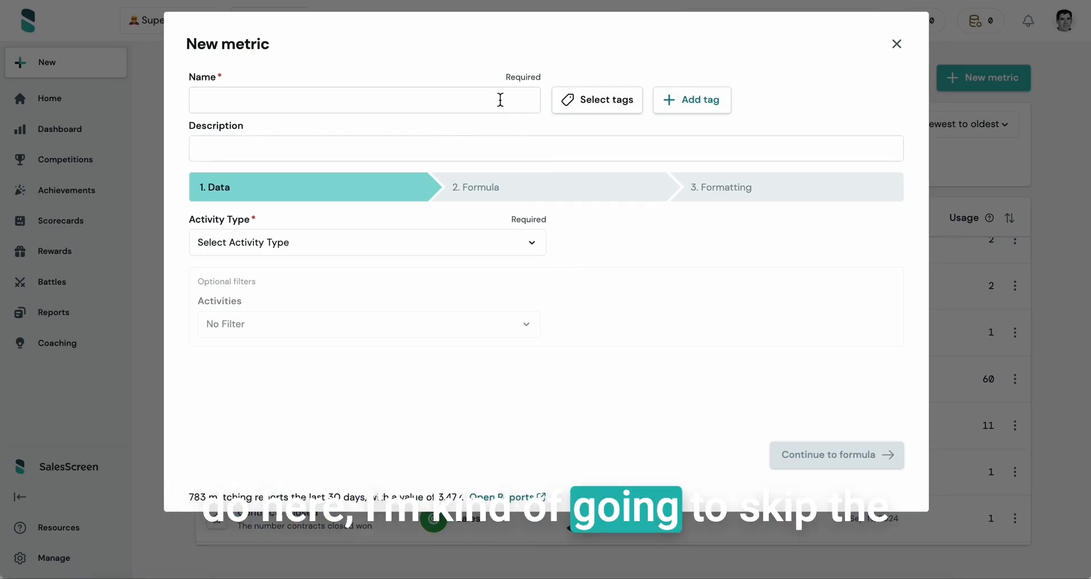
Set the metric's activity type to Sales and filter its activities to Car insurance
{"action": "left_click", "coordinate": [527, 248]}
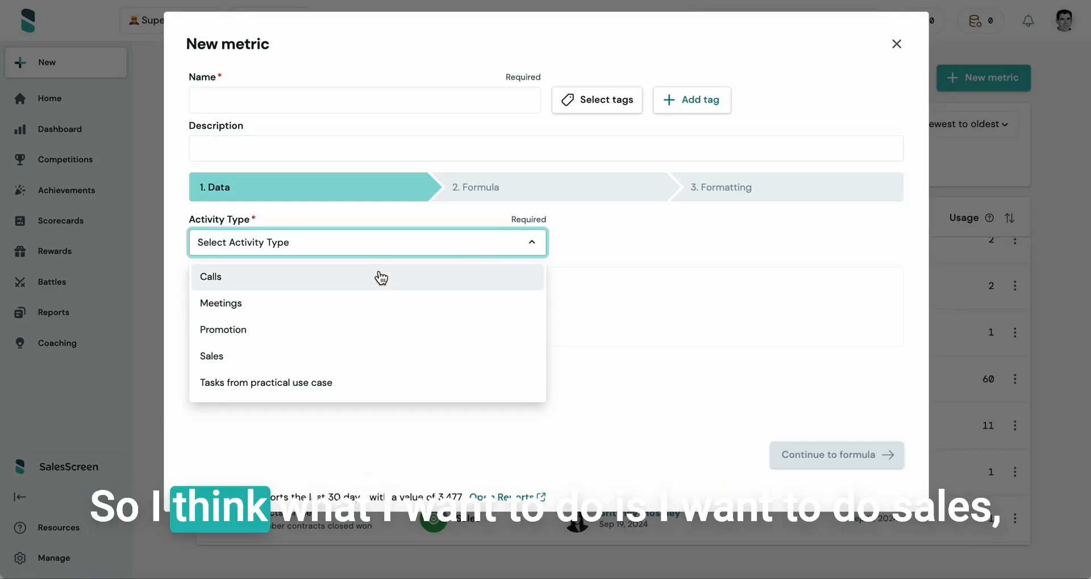
{"action": "left_click", "coordinate": [378, 358]}
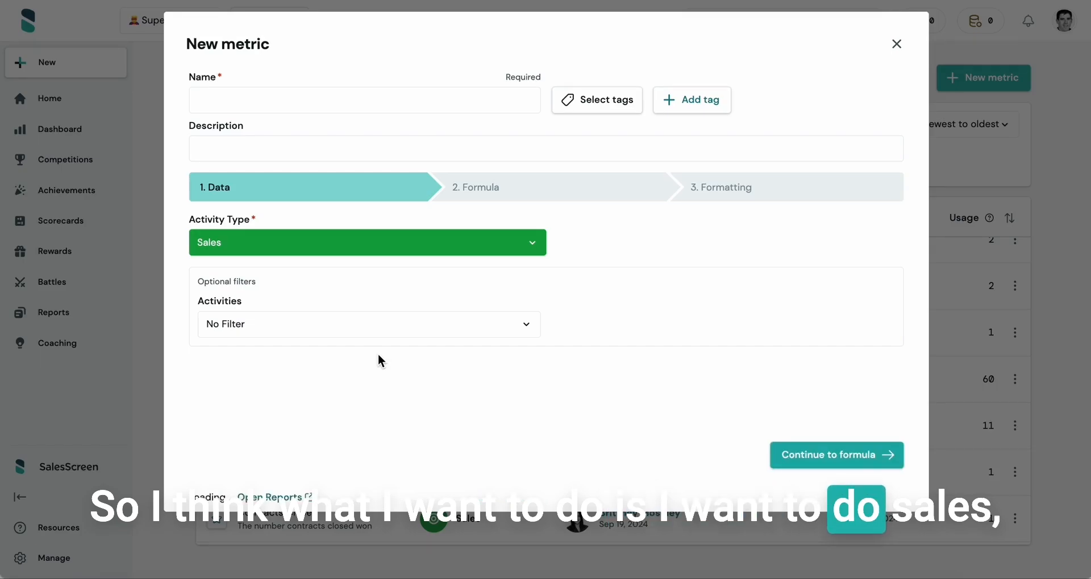
{"action": "left_click", "coordinate": [489, 330]}
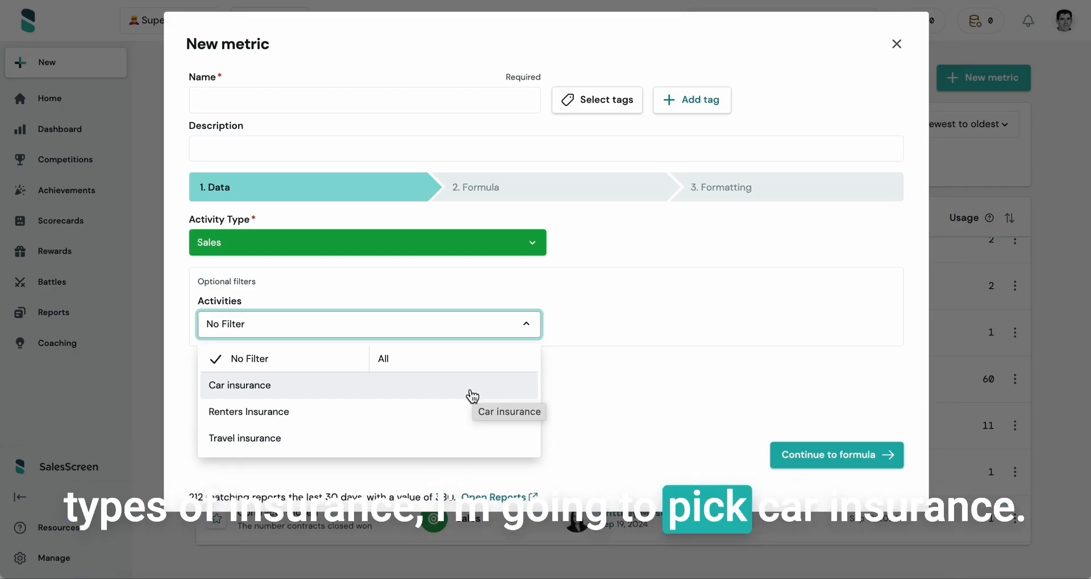
{"action": "left_click", "coordinate": [471, 395]}
{"action": "left_click", "coordinate": [594, 390]}
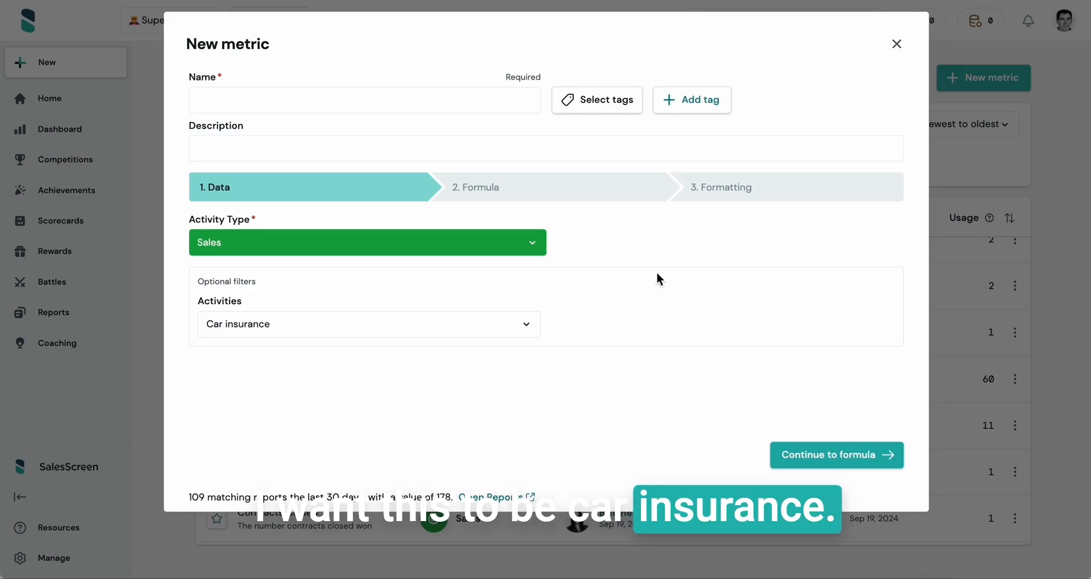
Define the metric's formula as an average measured in Revenue
{"action": "left_click", "coordinate": [598, 194]}
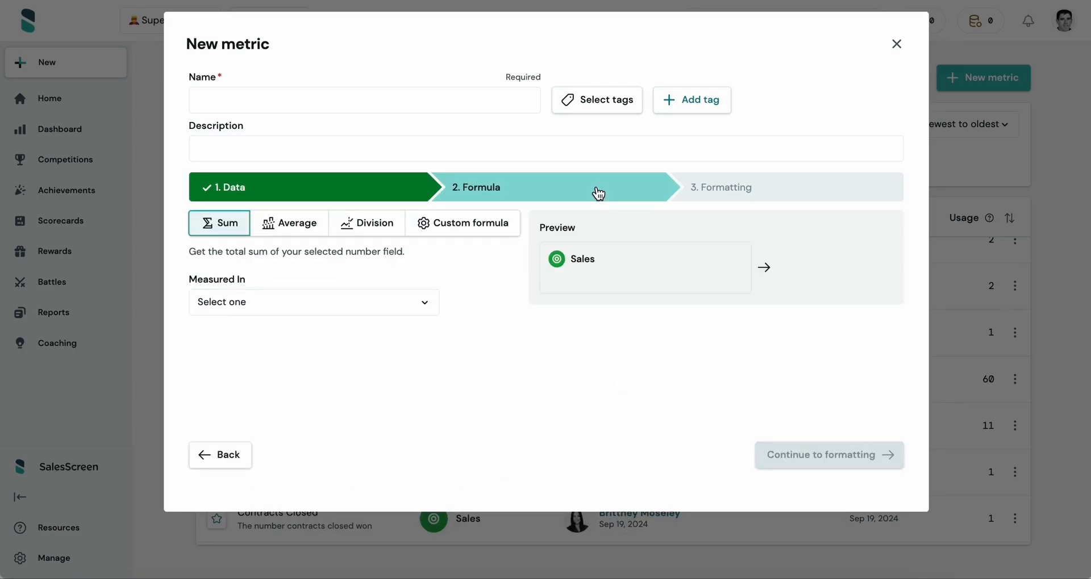
{"action": "left_click", "coordinate": [312, 229]}
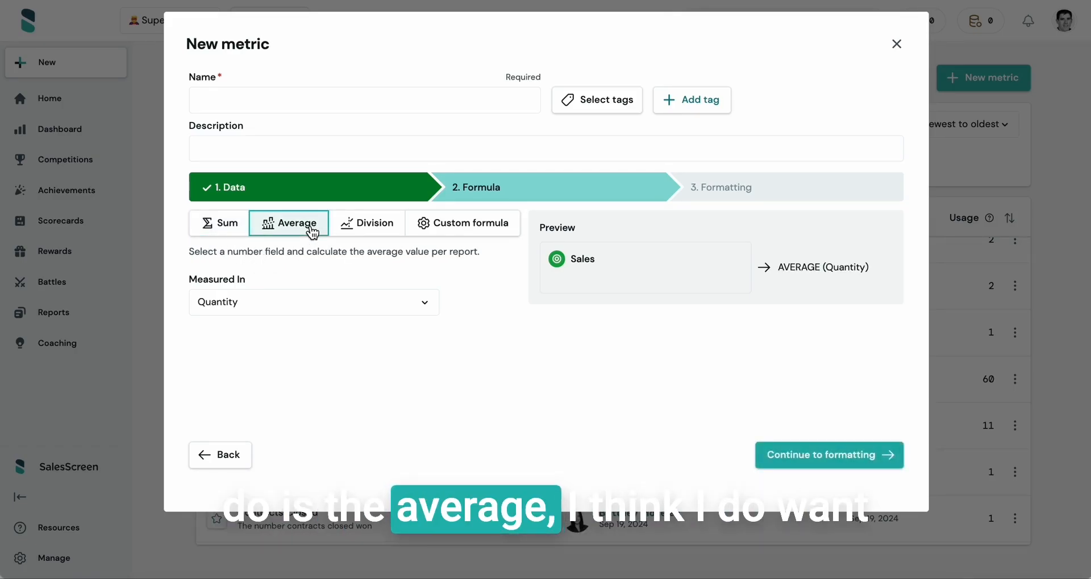
{"action": "left_click", "coordinate": [351, 308]}
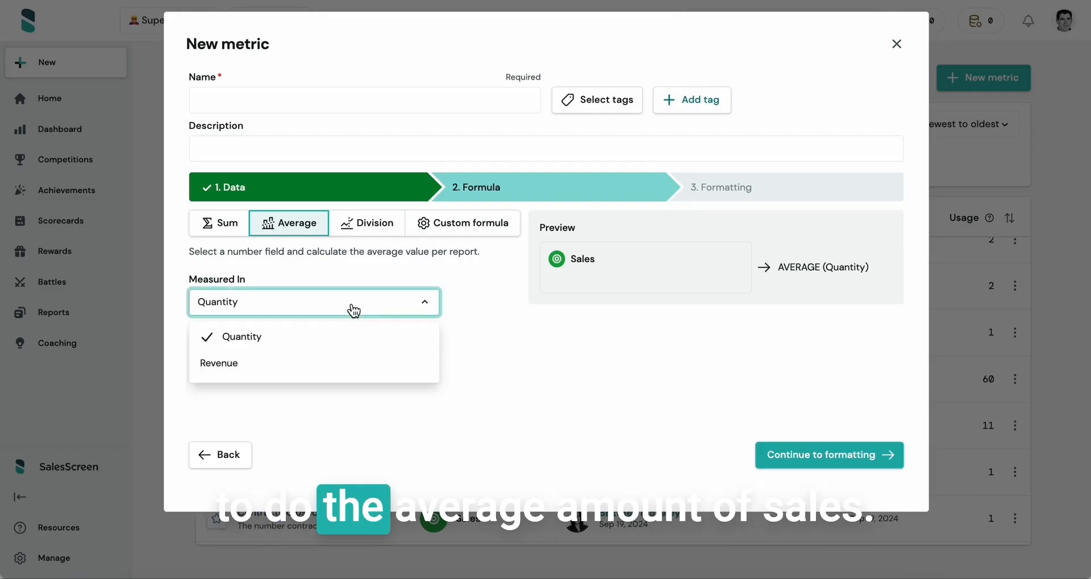
{"action": "left_click", "coordinate": [352, 365]}
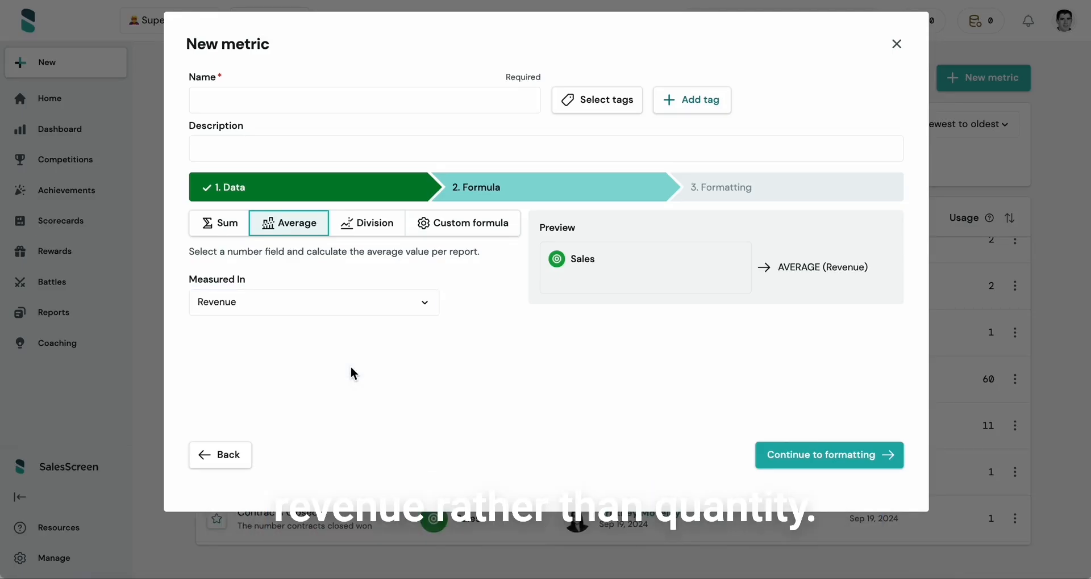
Name the metric "Average Revenue - Car" and describe it as "The average revenue generated from car insurance policies sold"
{"action": "left_click", "coordinate": [337, 99]}
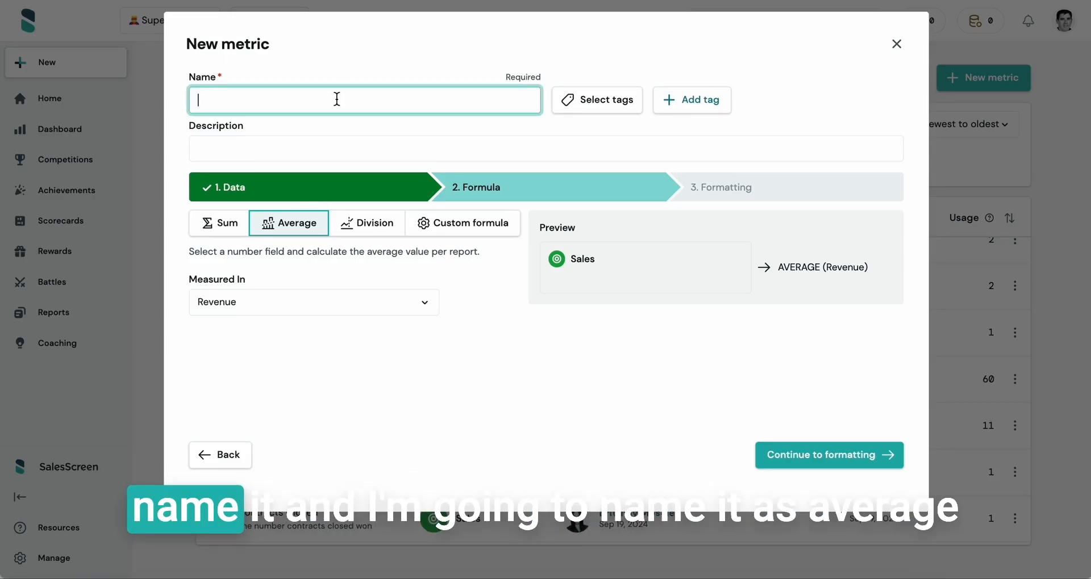
{"action": "type", "text": "Average Revenue - Car"}
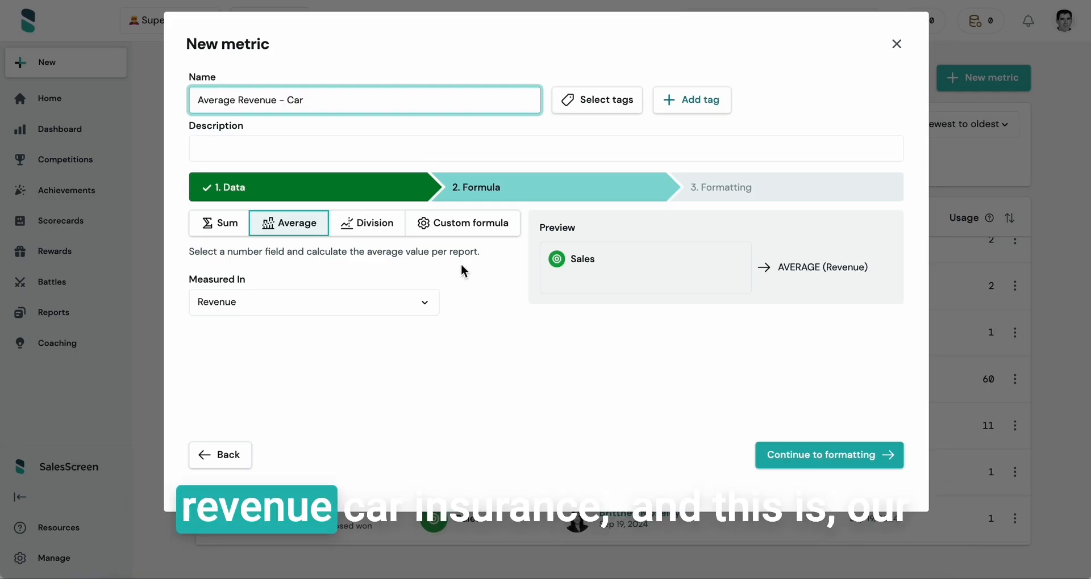
{"action": "left_click", "coordinate": [449, 159]}
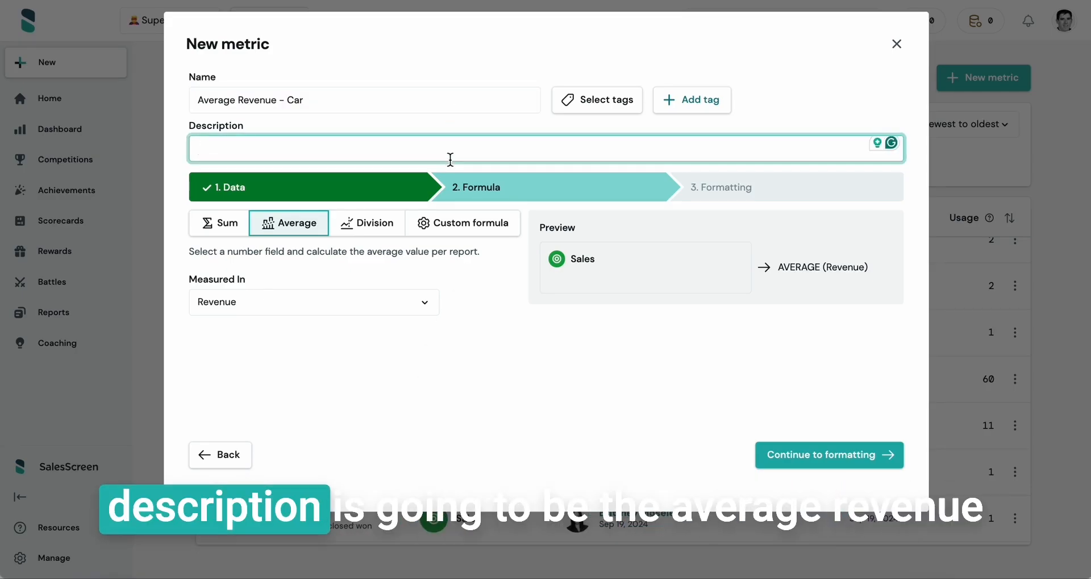
{"action": "type", "text": "The averag"}
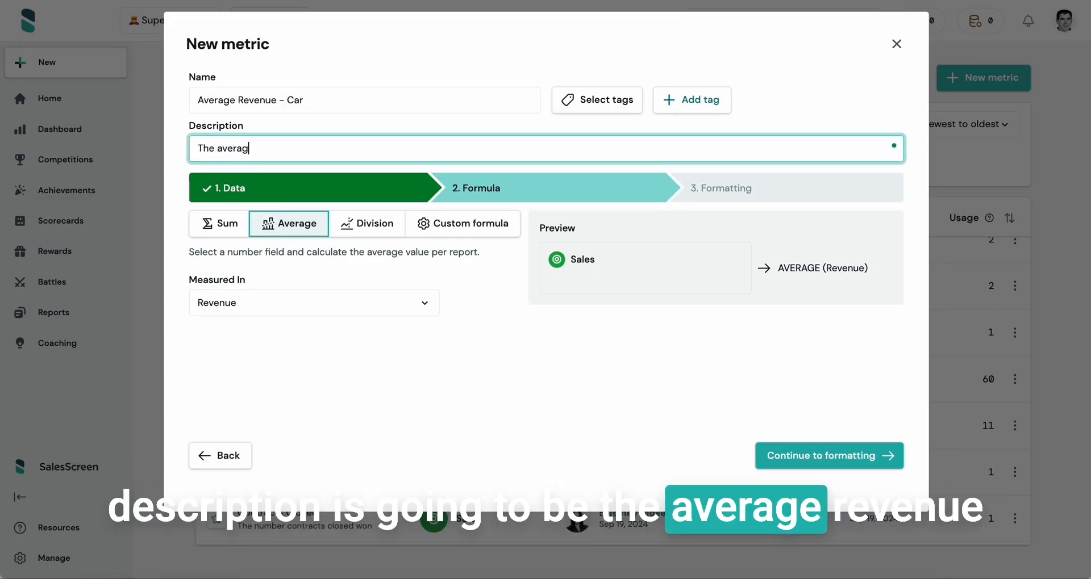
{"action": "type", "text": "e revenue"}
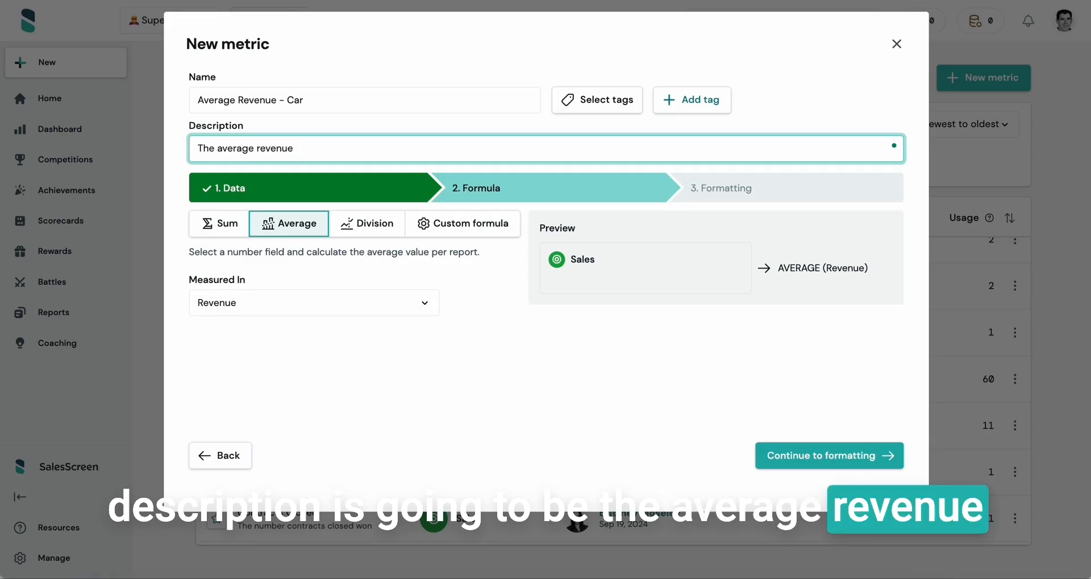
{"action": "type", "text": " generated "}
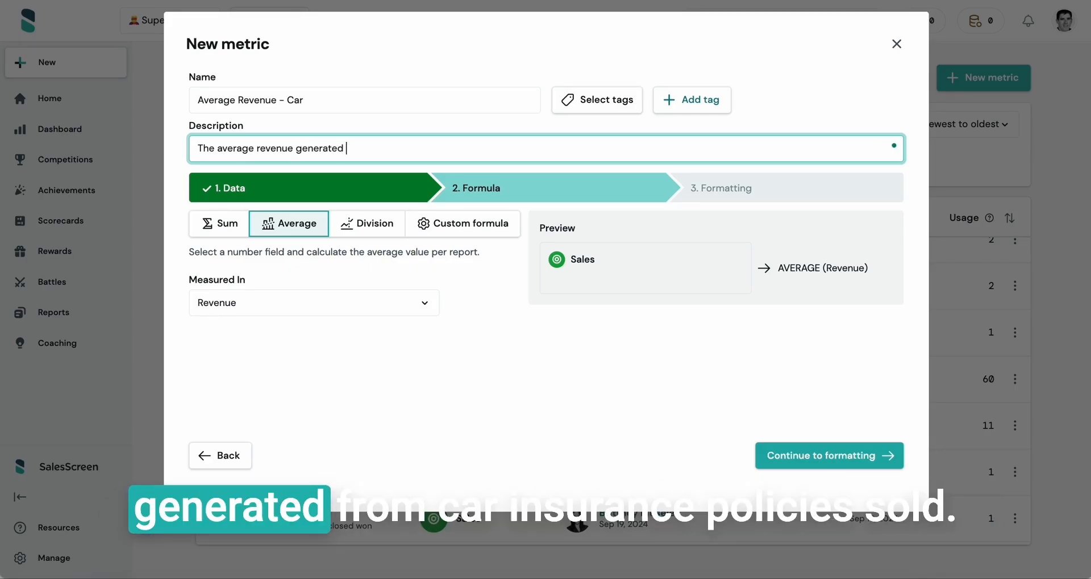
{"action": "type", "text": "from car insurance policies sold"}
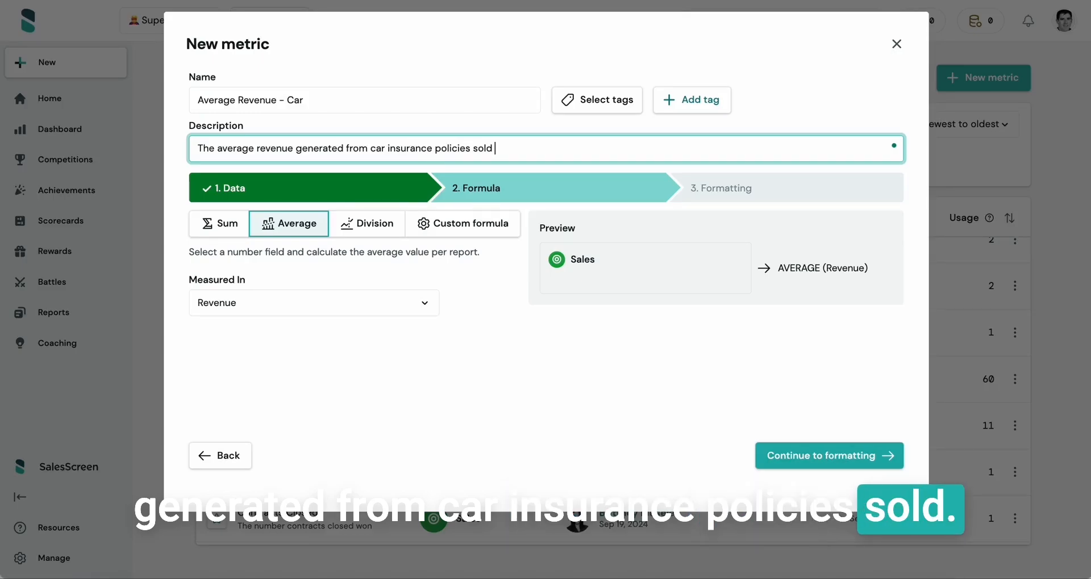
Assign the existing "sale" tag to the metric and add a new tag named "car"
{"action": "left_click", "coordinate": [629, 106]}
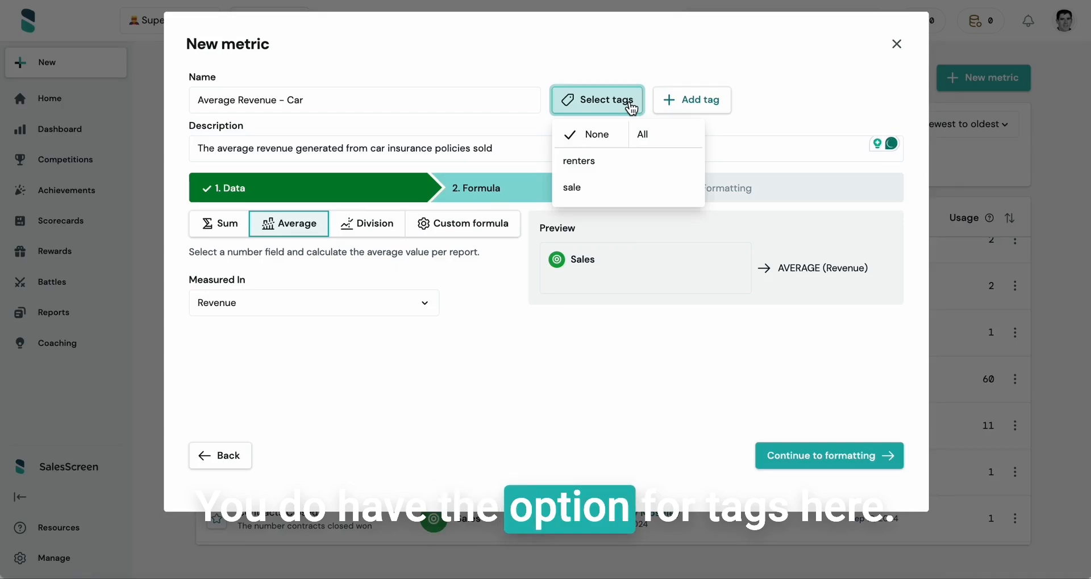
{"action": "left_click", "coordinate": [625, 197]}
{"action": "left_click", "coordinate": [755, 103]}
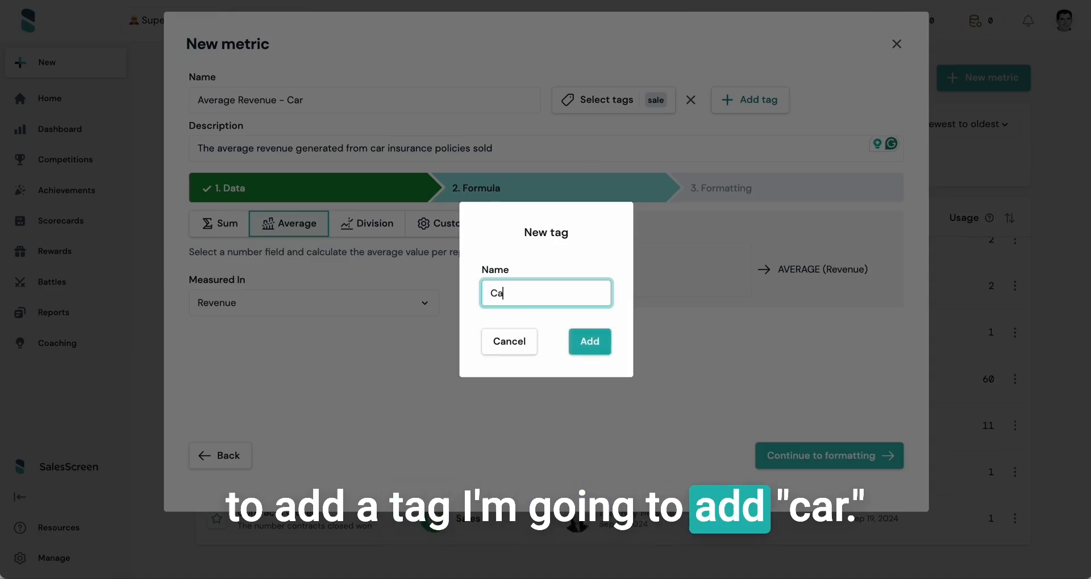
{"action": "left_click", "coordinate": [589, 347]}
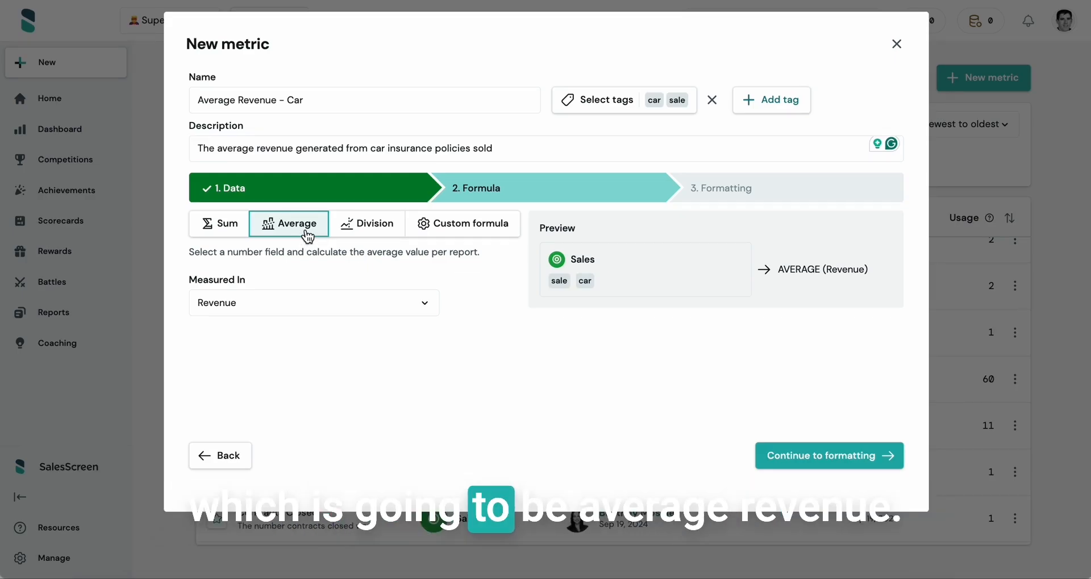
Format the metric as currency with the prefix $ and shortened values, and create it
{"action": "left_click", "coordinate": [828, 448]}
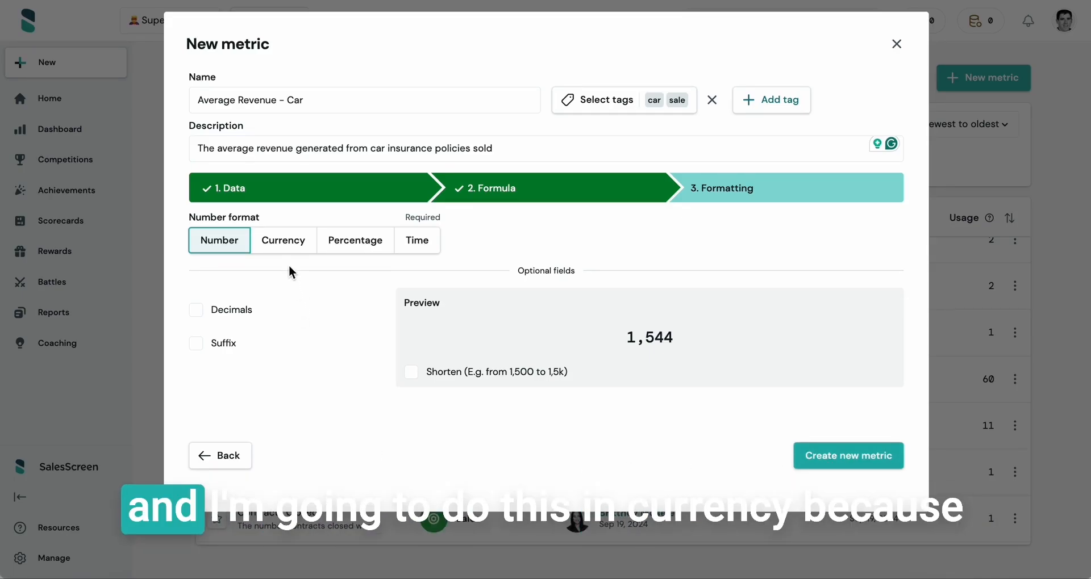
{"action": "left_click", "coordinate": [289, 245]}
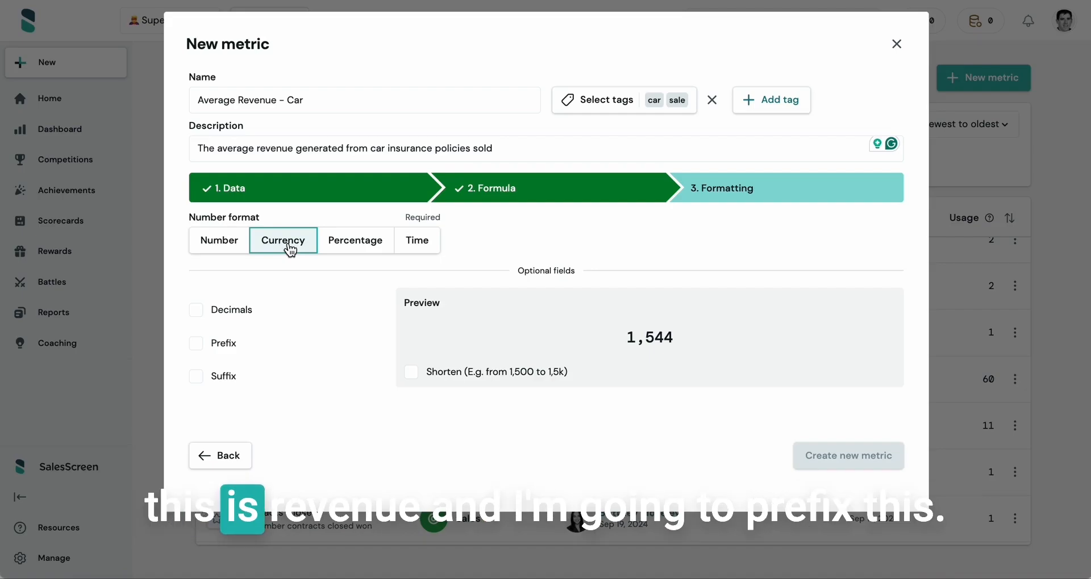
{"action": "left_click", "coordinate": [195, 343]}
{"action": "left_click", "coordinate": [297, 348]}
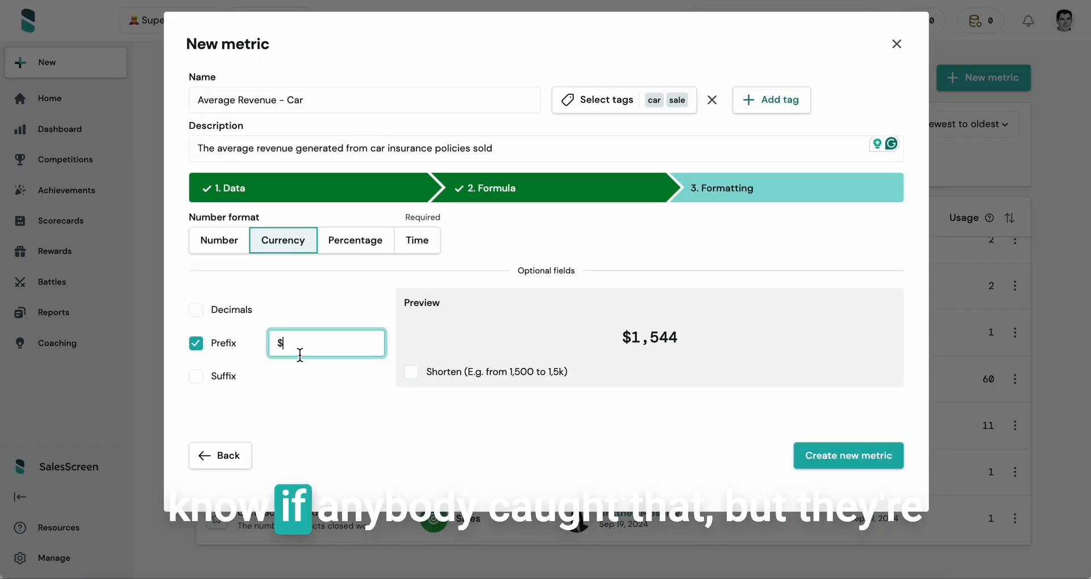
{"action": "left_click", "coordinate": [414, 376]}
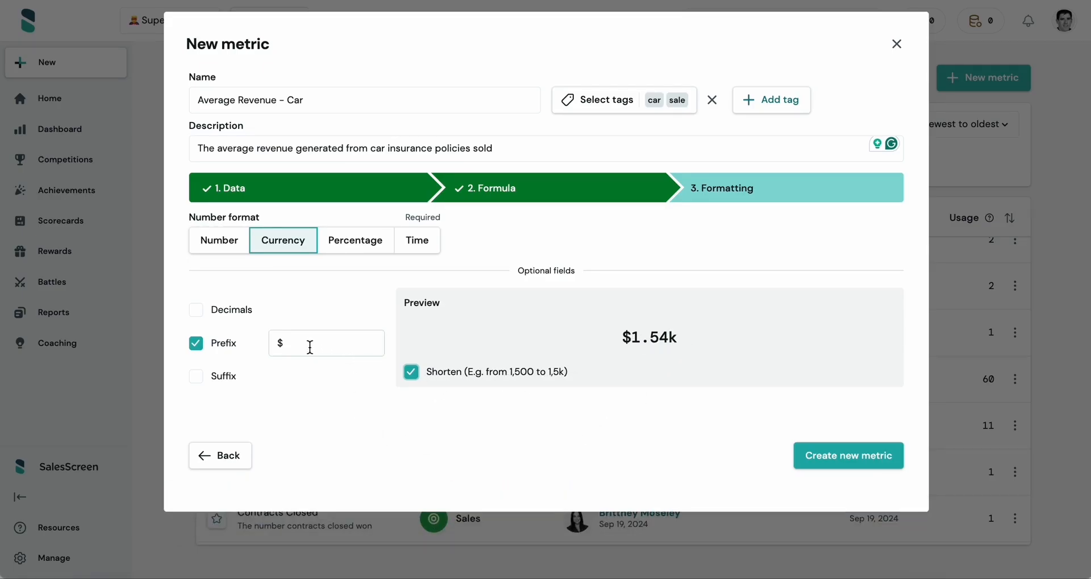
{"action": "left_click", "coordinate": [867, 456]}
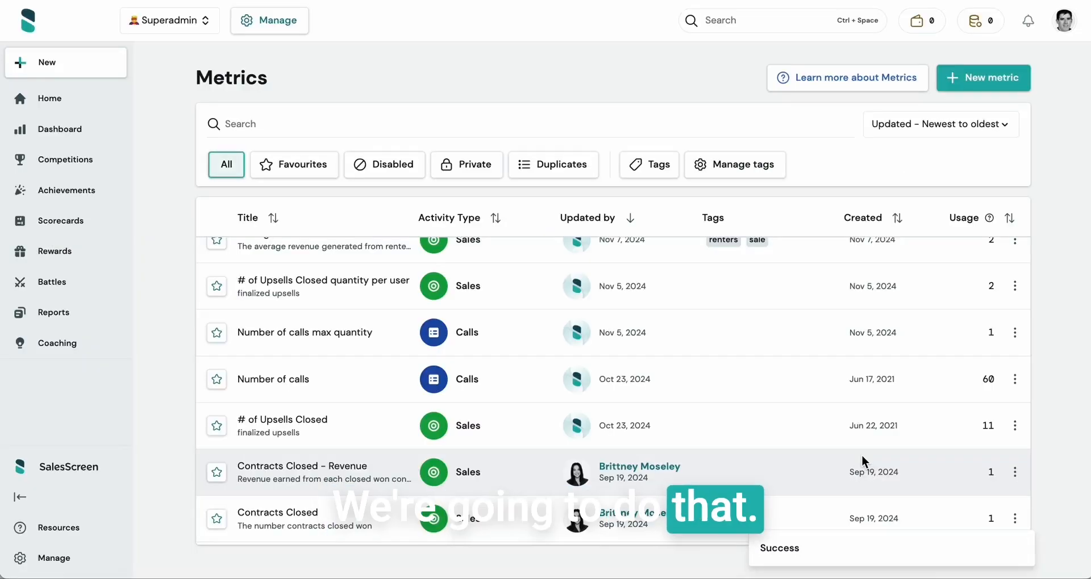
{"action": "scroll", "coordinate": [464, 354], "scroll_direction": "up", "scroll_amount": 1}
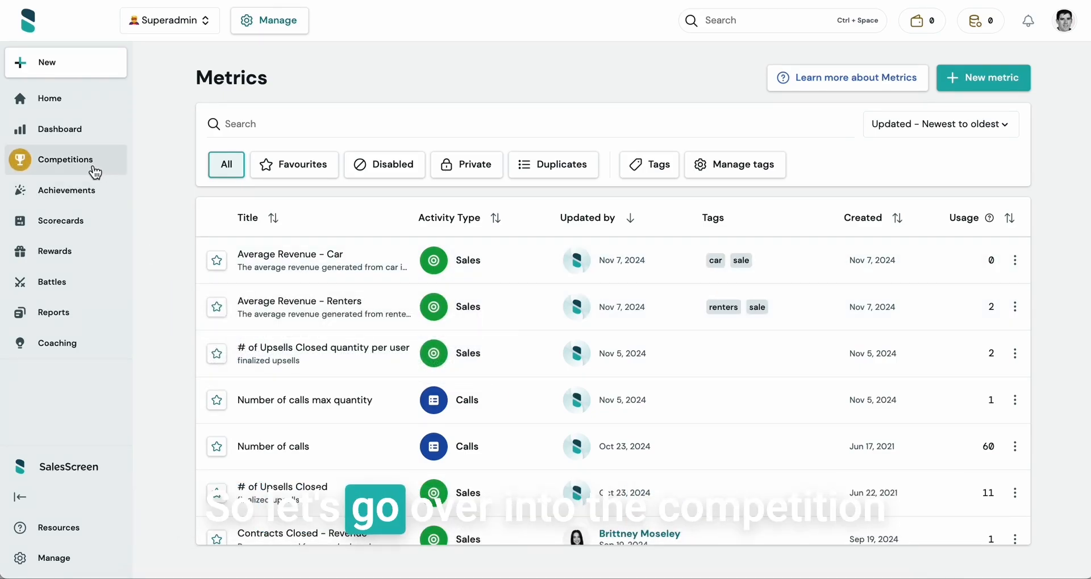
Go to Competitions, review the competition types offered by the old competition creation, and return to the competitions list
{"action": "left_click", "coordinate": [76, 166]}
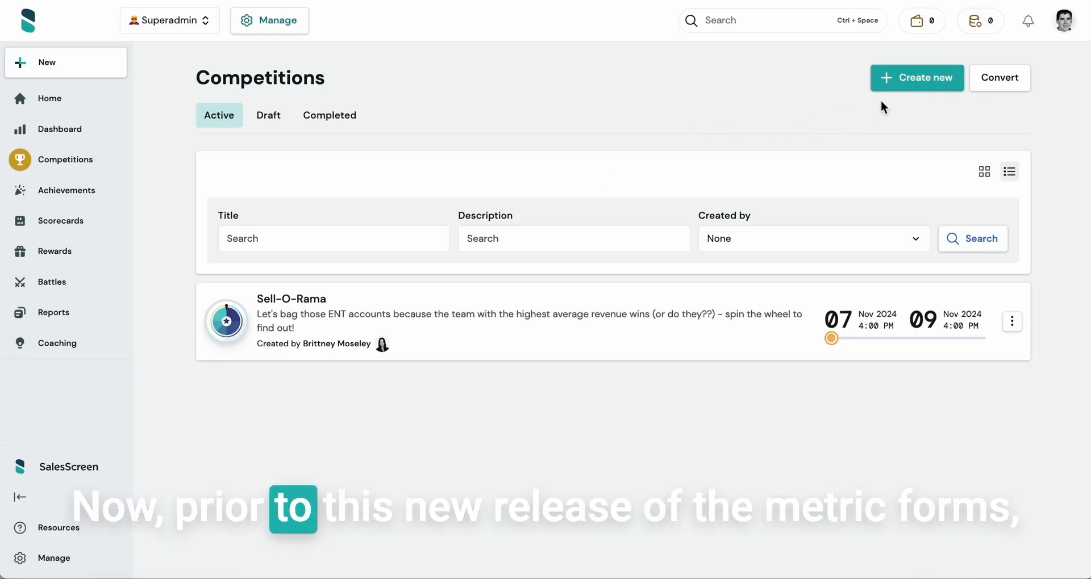
{"action": "left_click", "coordinate": [917, 84]}
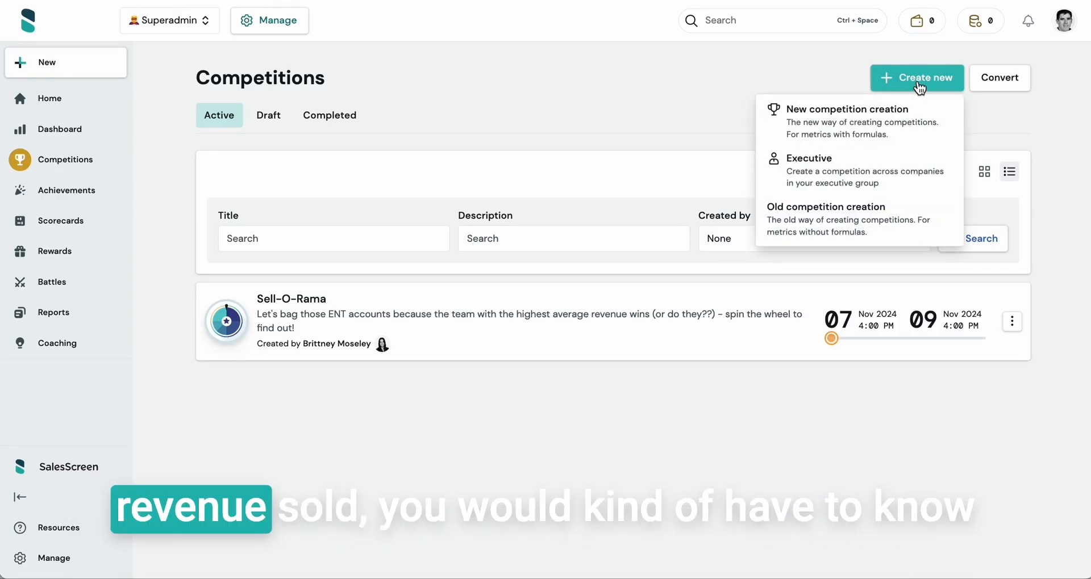
{"action": "left_click", "coordinate": [837, 210]}
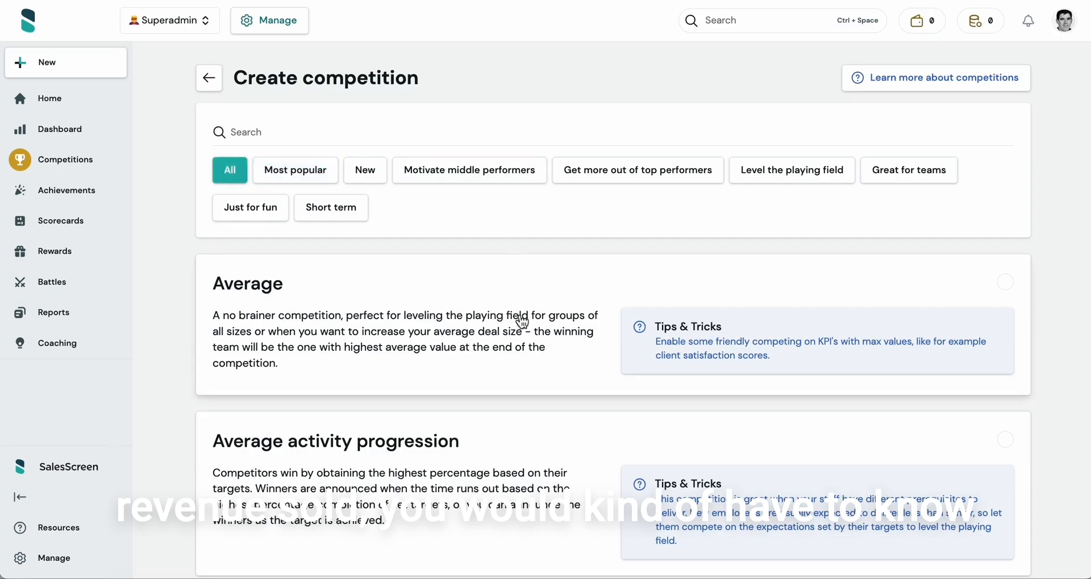
{"action": "scroll", "coordinate": [532, 313], "scroll_direction": "down", "scroll_amount": 2}
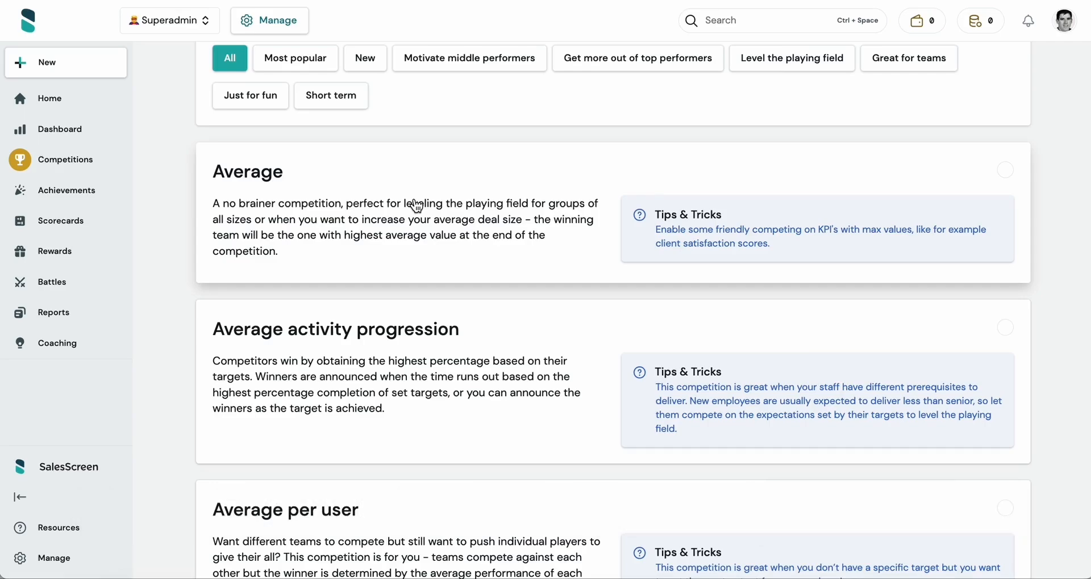
{"action": "scroll", "coordinate": [413, 205], "scroll_direction": "up", "scroll_amount": 2}
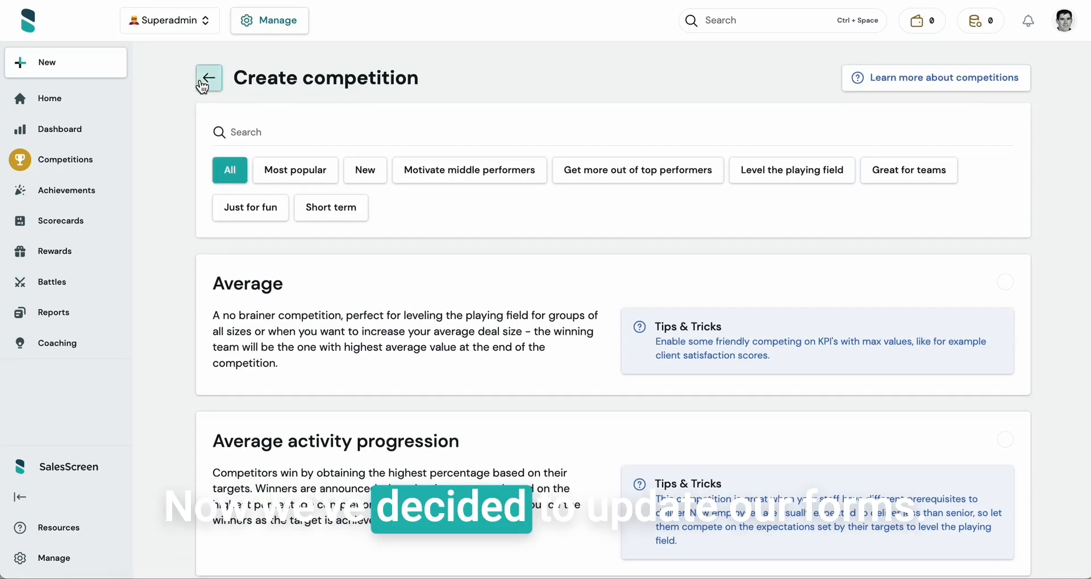
{"action": "left_click", "coordinate": [201, 82]}
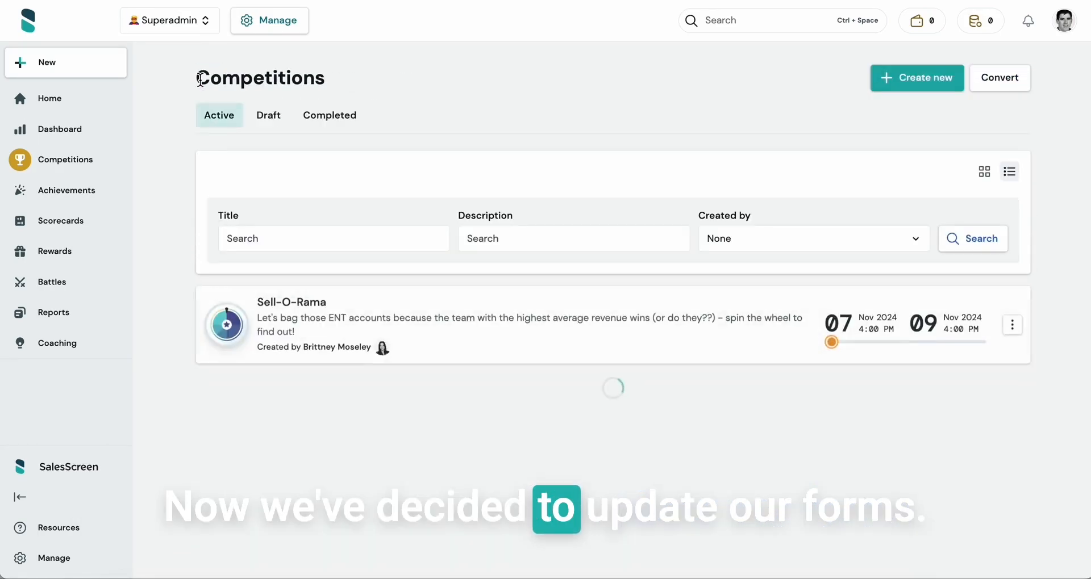
Start a new Standard competition in the new form and create it on behalf of the first listed colleague
{"action": "left_click", "coordinate": [927, 89]}
{"action": "left_click", "coordinate": [900, 118]}
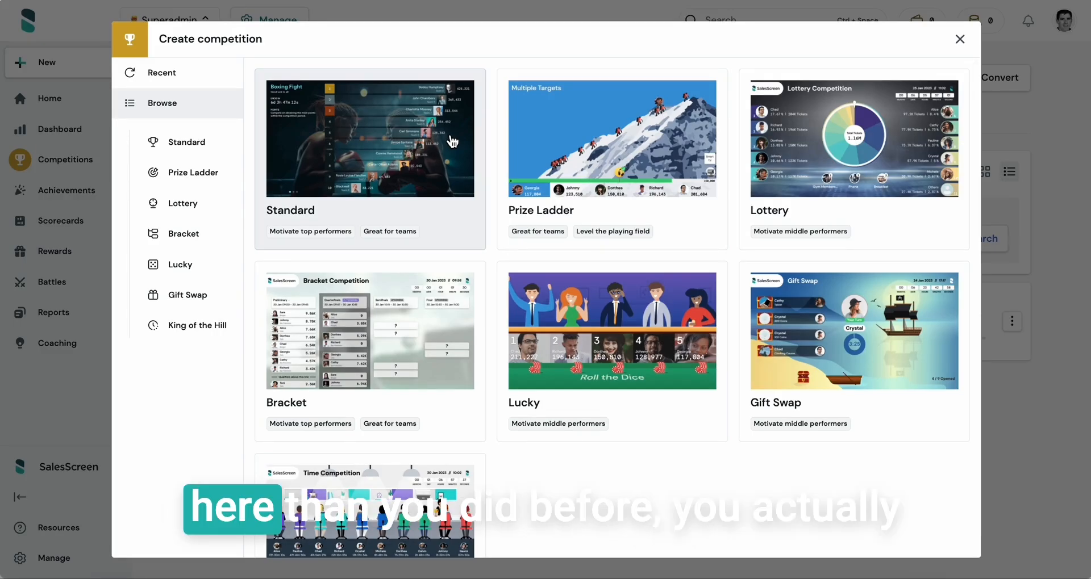
{"action": "left_click", "coordinate": [188, 144]}
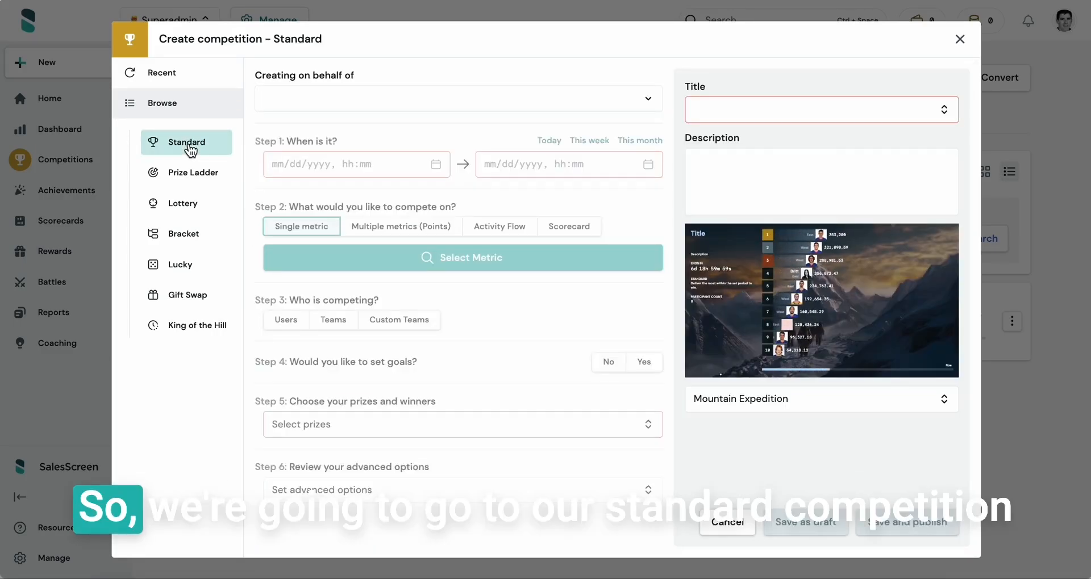
{"action": "left_click", "coordinate": [485, 102]}
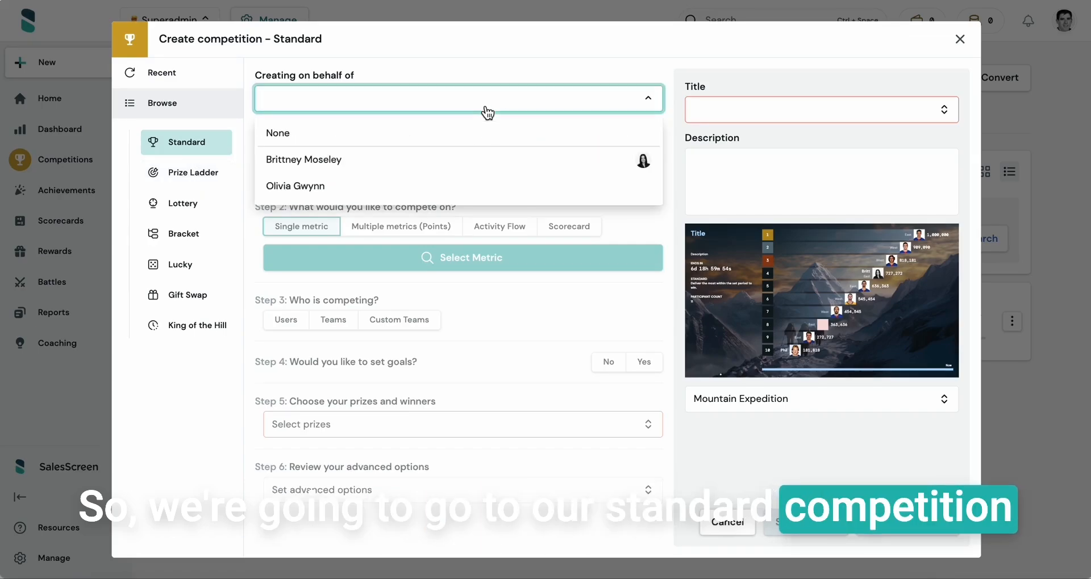
{"action": "left_click", "coordinate": [488, 170]}
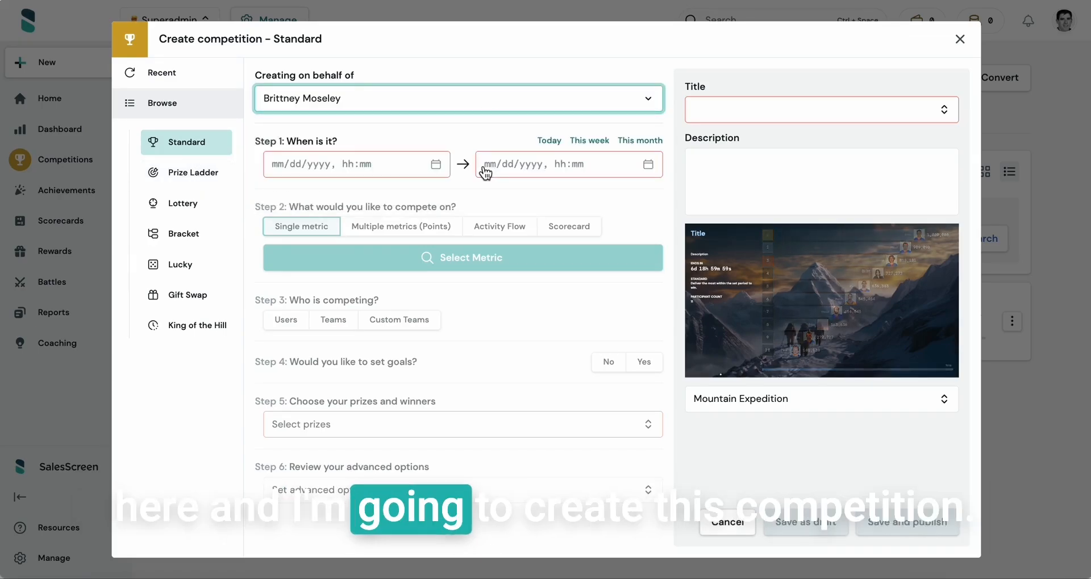
Set the competition period from 11/07/2024, 03:00 PM to 11/08/2024, 05:00 PM
{"action": "left_click", "coordinate": [433, 166]}
{"action": "left_click", "coordinate": [393, 275]}
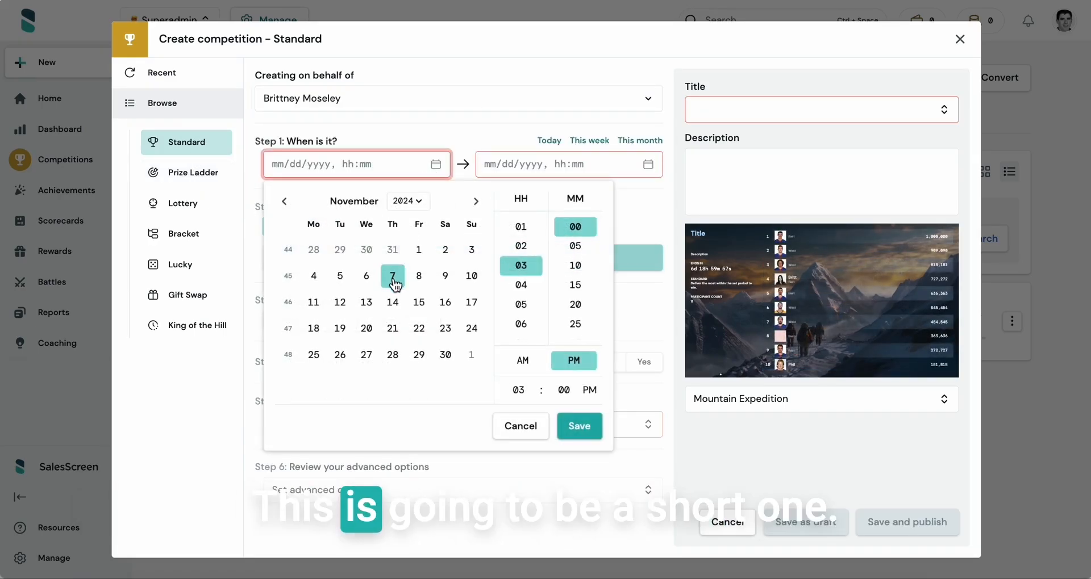
{"action": "left_click", "coordinate": [579, 426]}
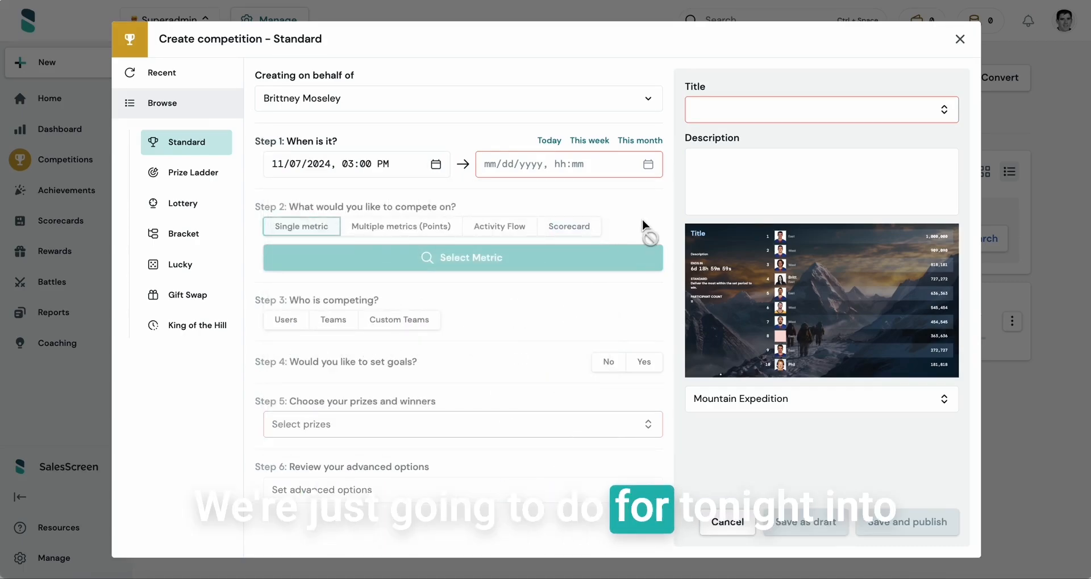
{"action": "left_click", "coordinate": [647, 164]}
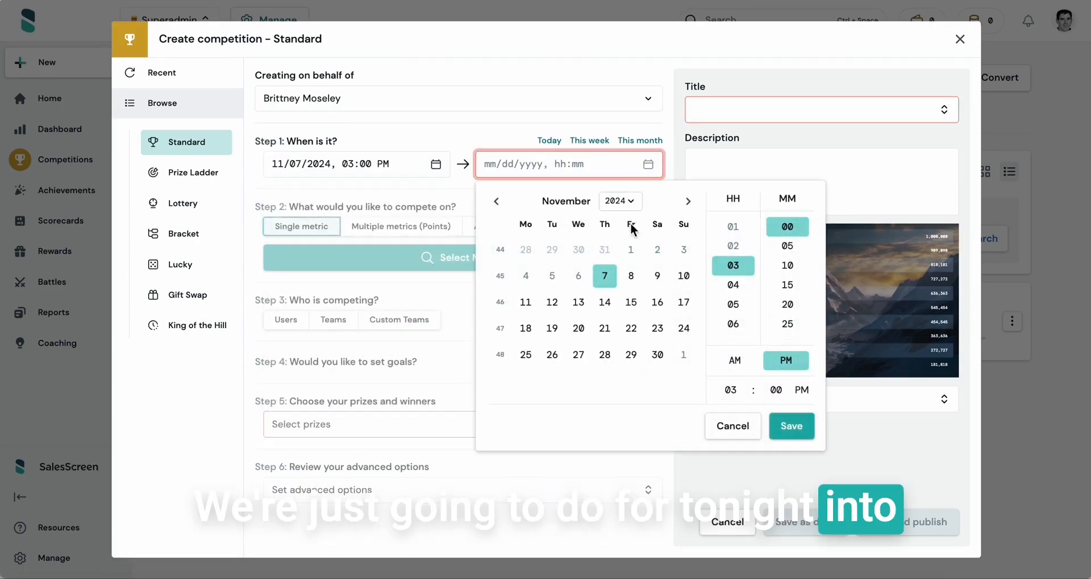
{"action": "left_click", "coordinate": [631, 278]}
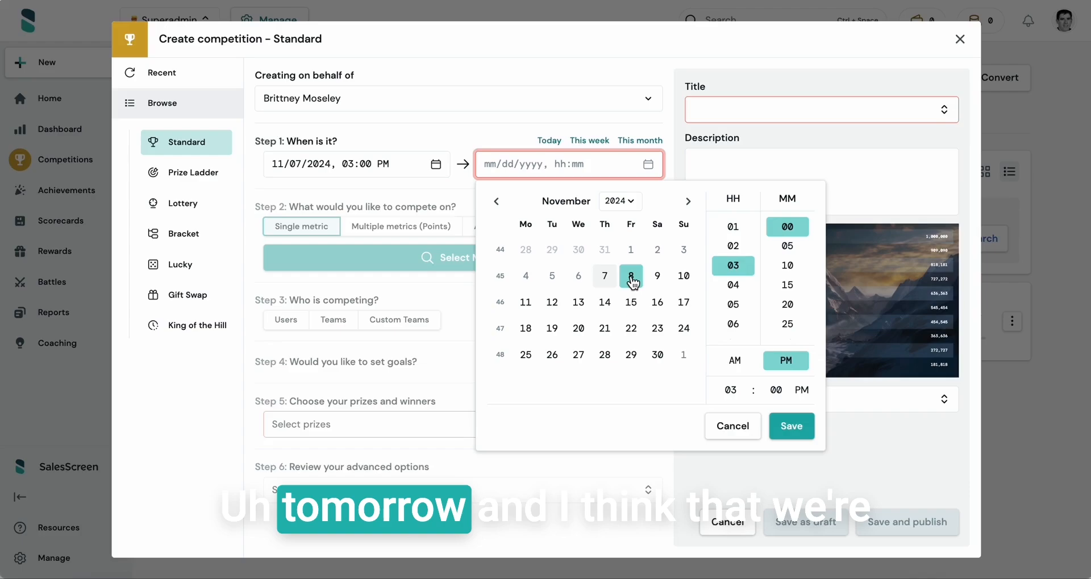
{"action": "left_click", "coordinate": [737, 310]}
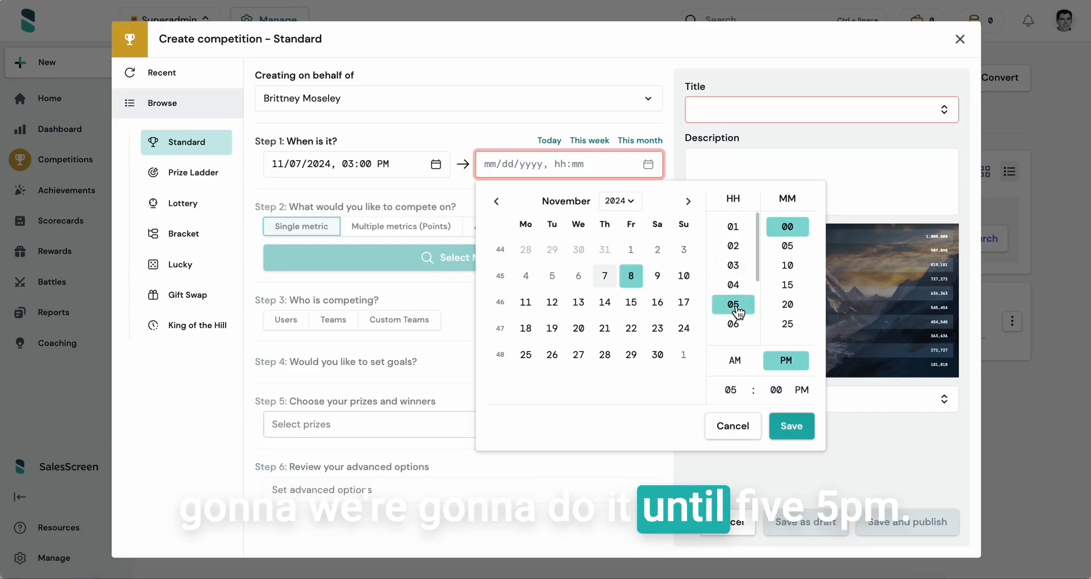
{"action": "left_click", "coordinate": [792, 426]}
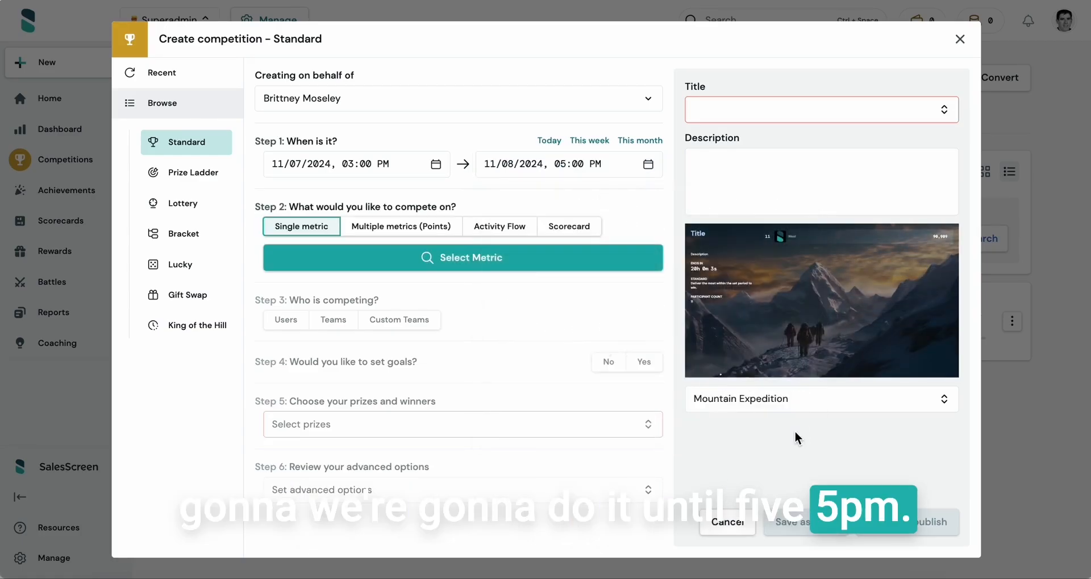
Use the single metric "Average Revenue - Car" for the competition and have all teams compete
{"action": "left_click", "coordinate": [460, 265]}
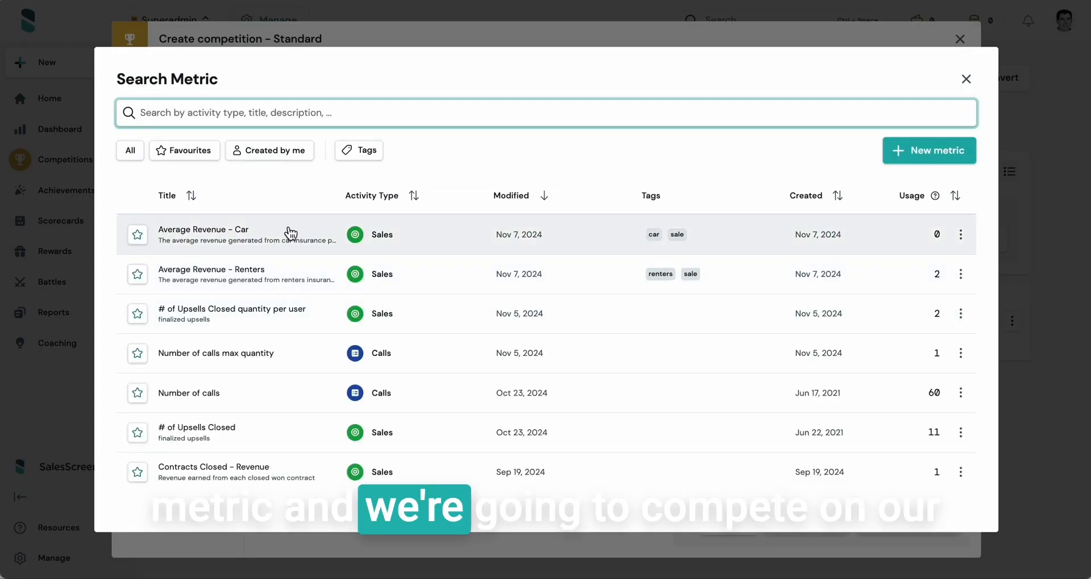
{"action": "left_click", "coordinate": [281, 240]}
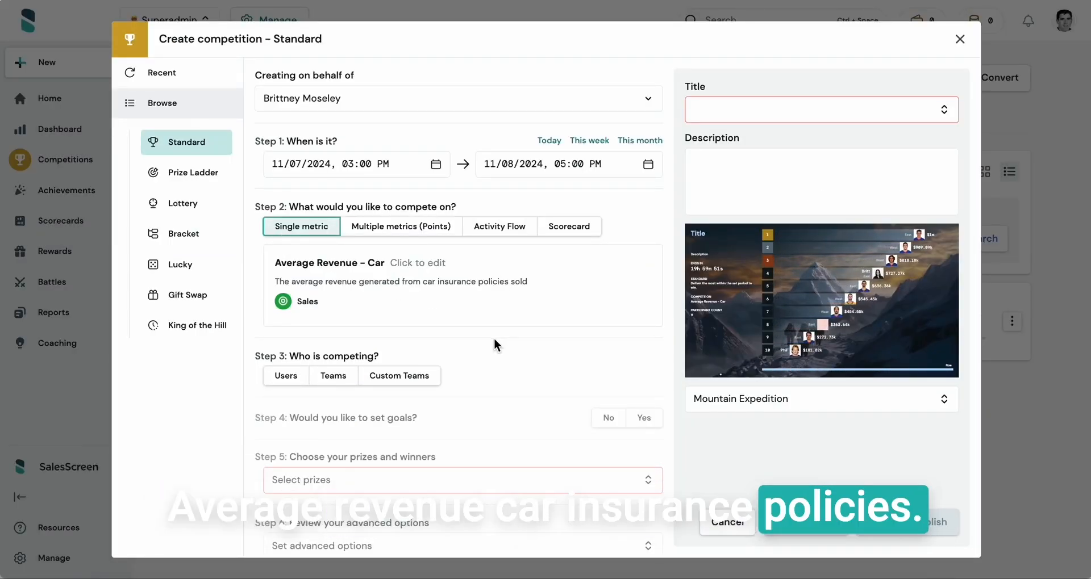
{"action": "scroll", "coordinate": [493, 344], "scroll_direction": "down", "scroll_amount": 1}
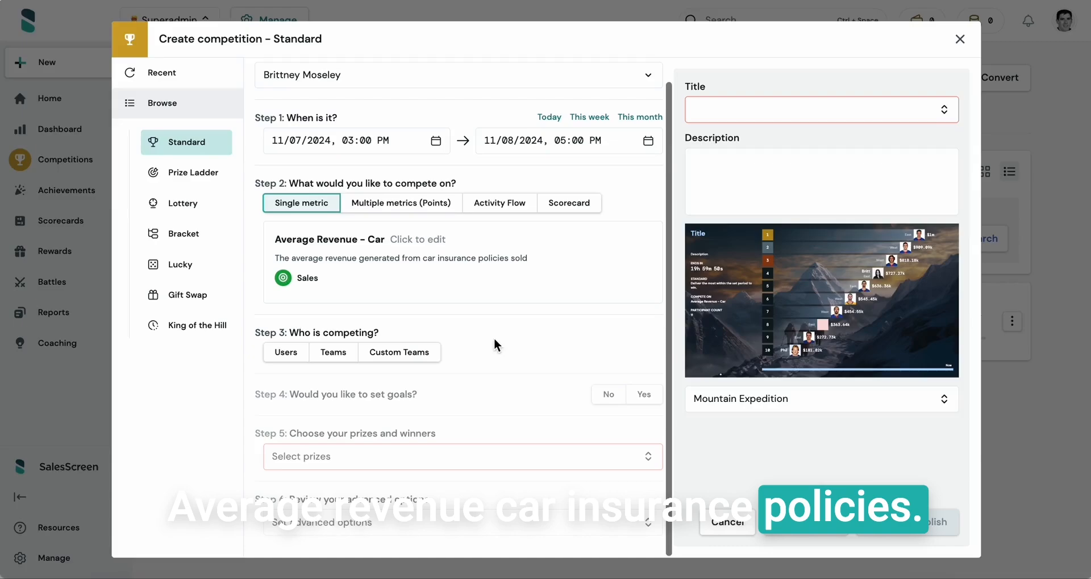
{"action": "left_click", "coordinate": [339, 354]}
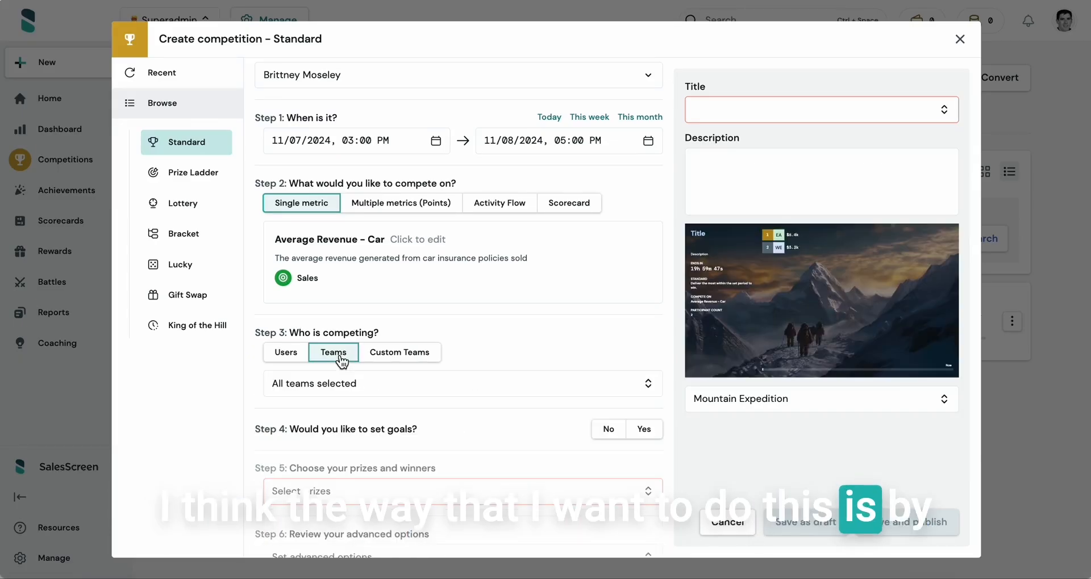
{"action": "left_click", "coordinate": [487, 393]}
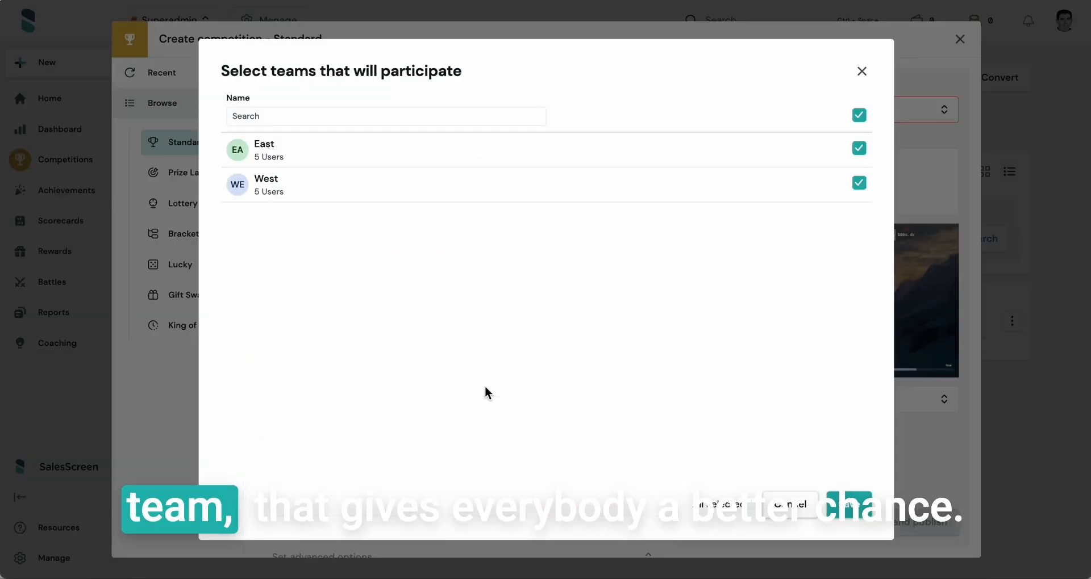
{"action": "left_click", "coordinate": [874, 524]}
{"action": "scroll", "coordinate": [490, 403], "scroll_direction": "down", "scroll_amount": 1}
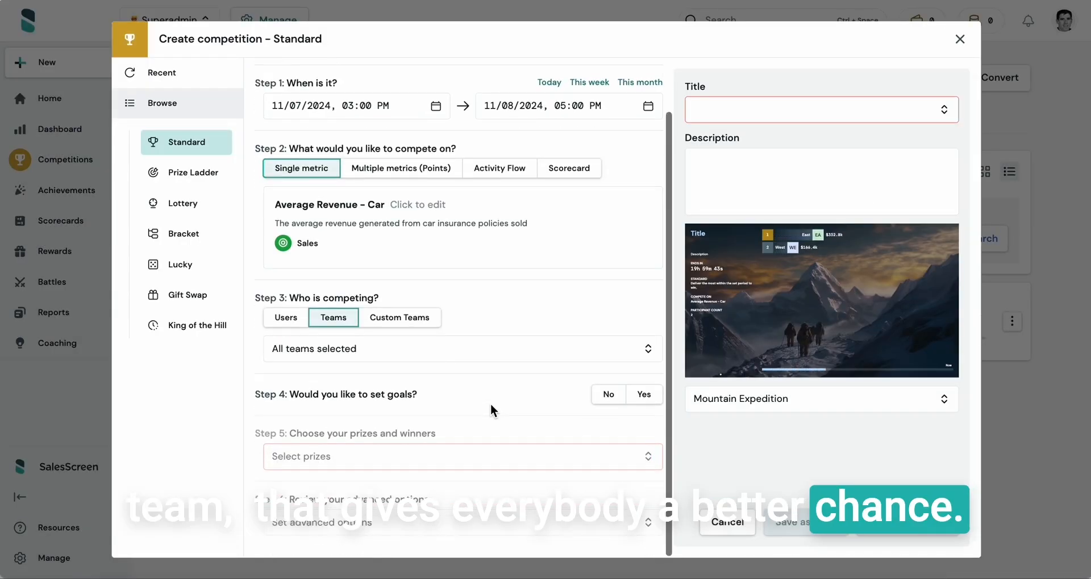
Choose no goals and save three coin prizes: 500 for first place, 300 for second and 100 for third
{"action": "left_click", "coordinate": [608, 396]}
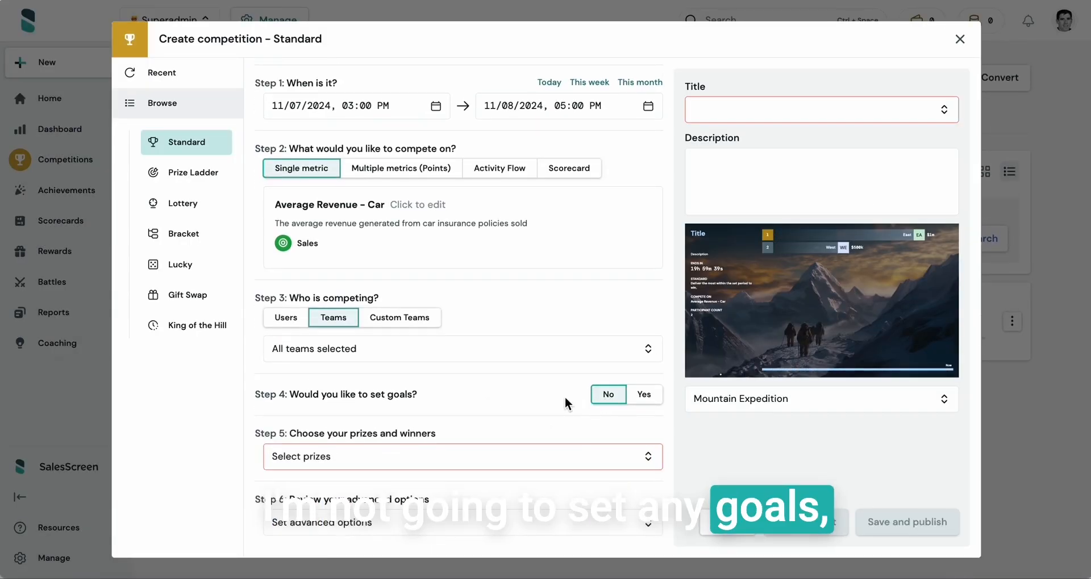
{"action": "left_click", "coordinate": [604, 463]}
{"action": "left_click", "coordinate": [450, 263]}
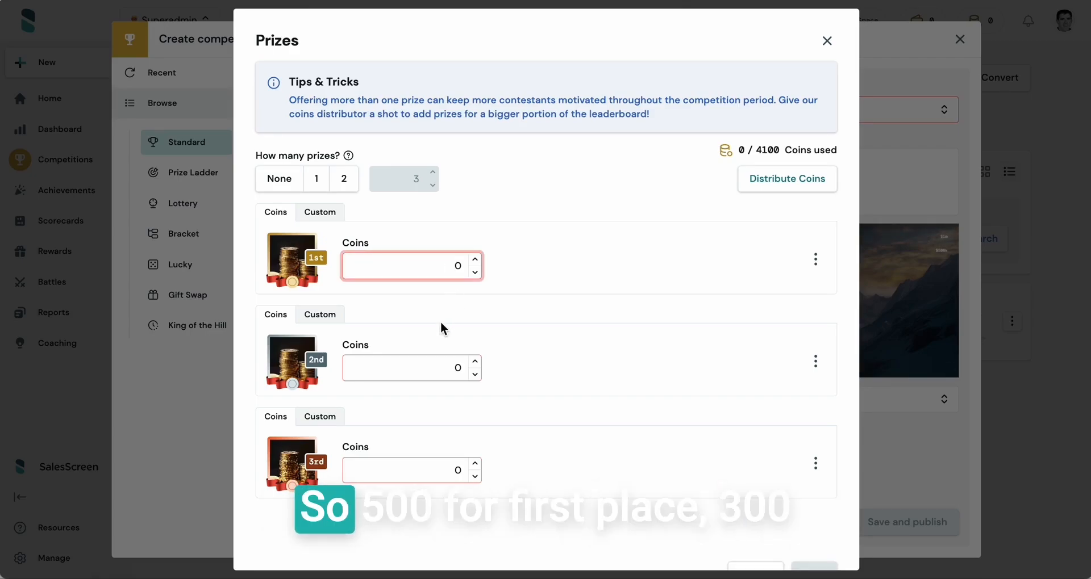
{"action": "left_click", "coordinate": [451, 369]}
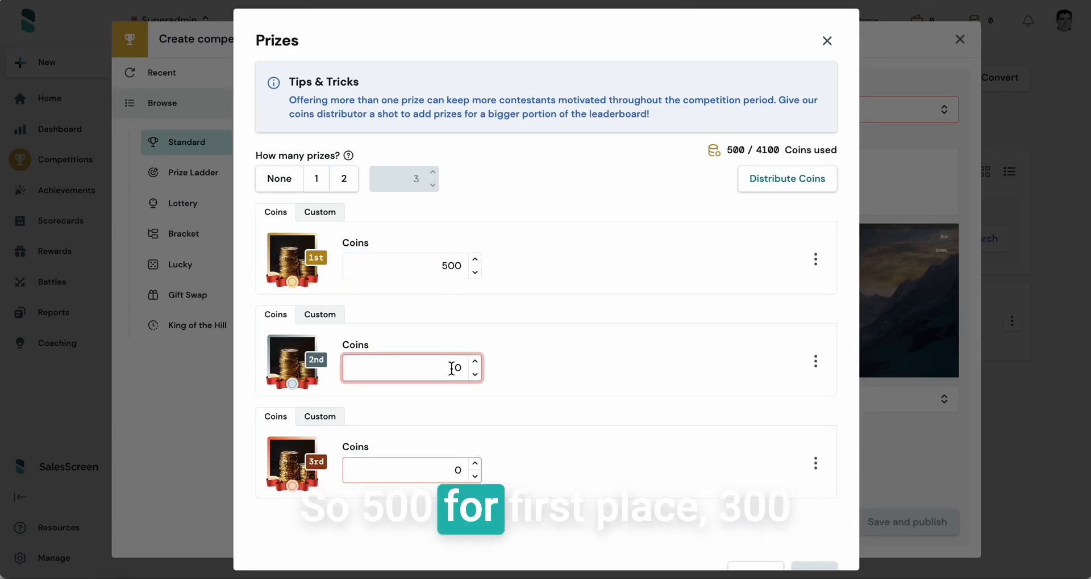
{"action": "left_click", "coordinate": [452, 472]}
{"action": "type", "text": "100"}
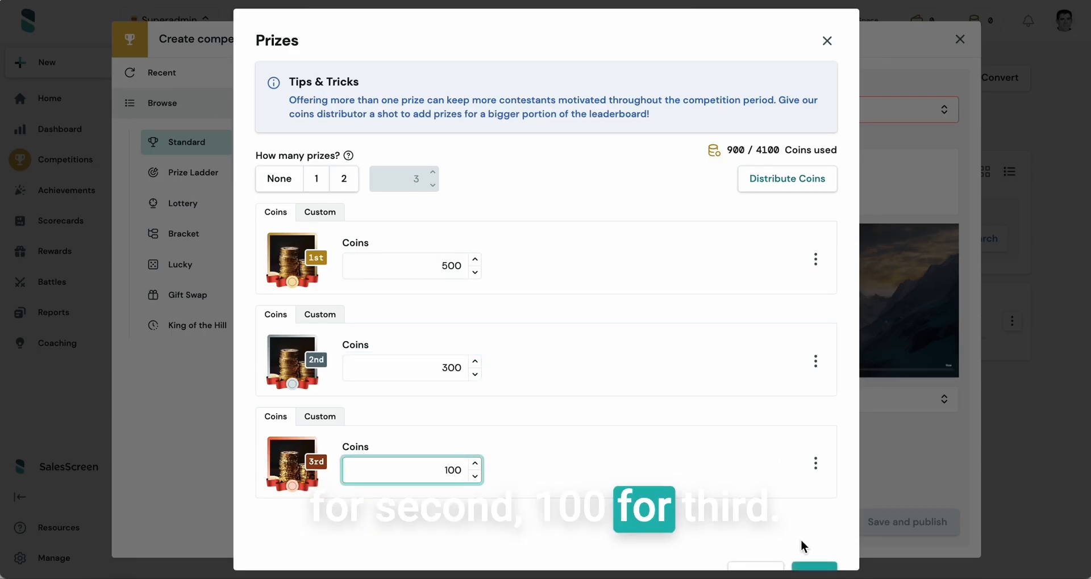
{"action": "left_click", "coordinate": [814, 567]}
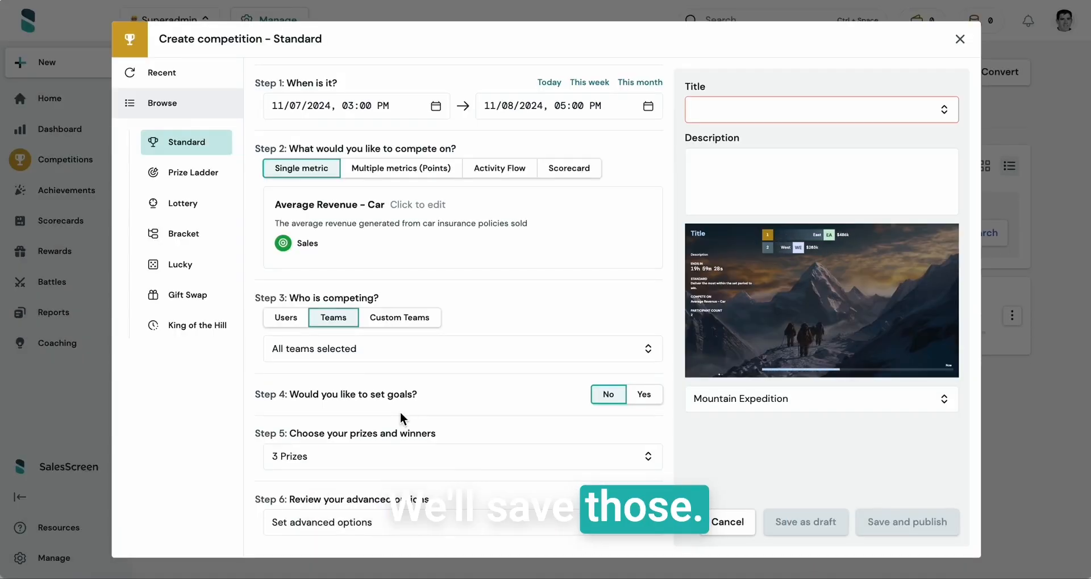
Save the advanced options with top 3 shown and a randomly selected tie winner, and title the competition "Sales Showdown"
{"action": "left_click", "coordinate": [592, 523]}
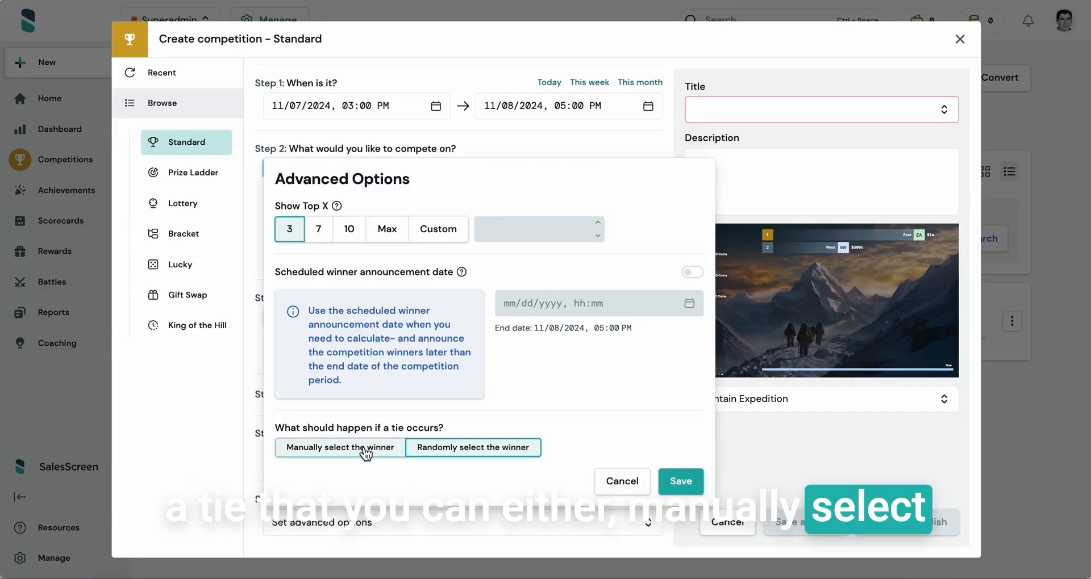
{"action": "left_click", "coordinate": [678, 480]}
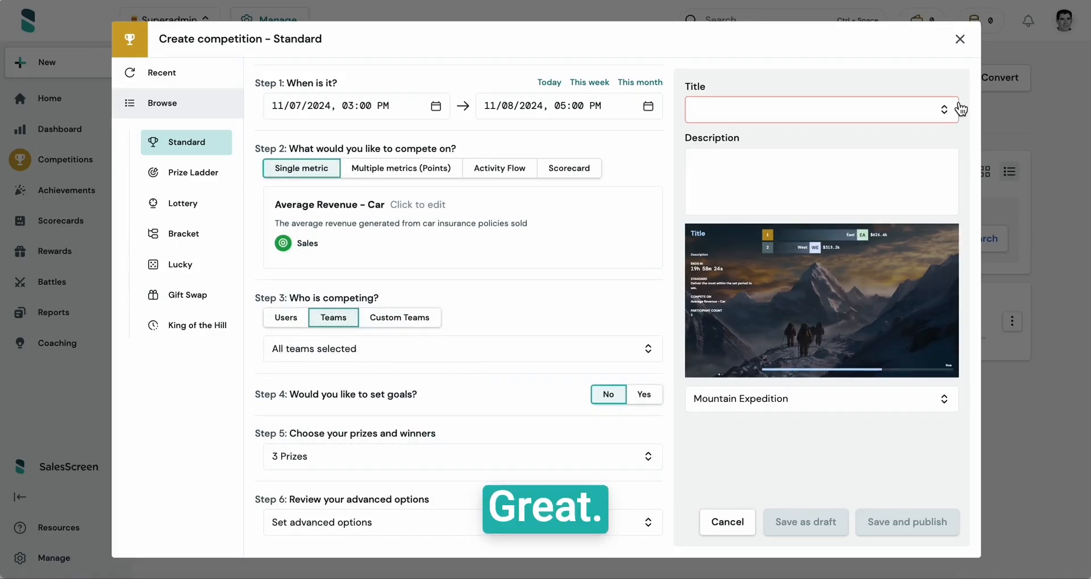
{"action": "left_click", "coordinate": [899, 112]}
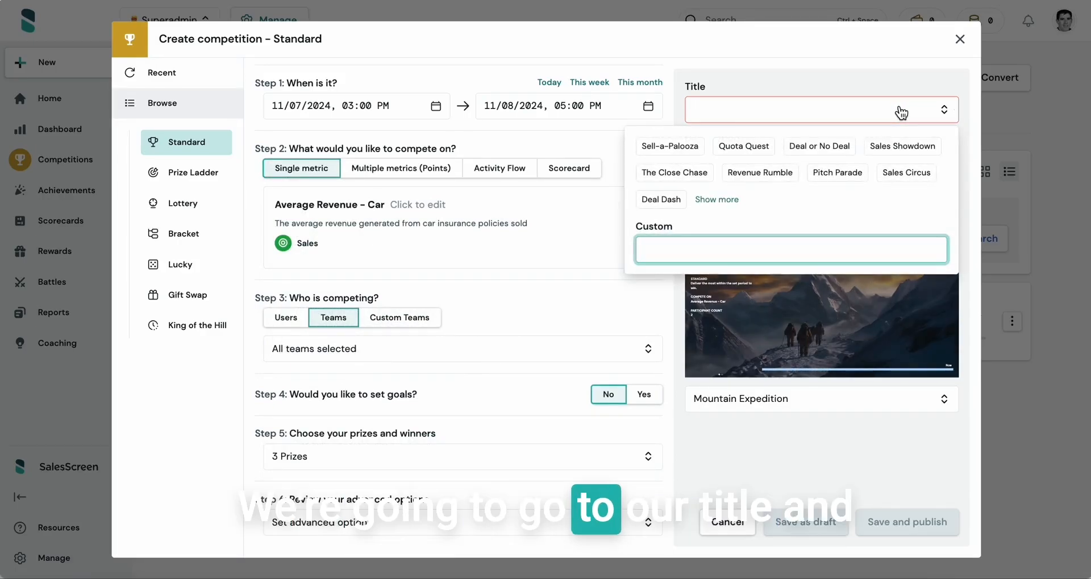
{"action": "left_click", "coordinate": [901, 147]}
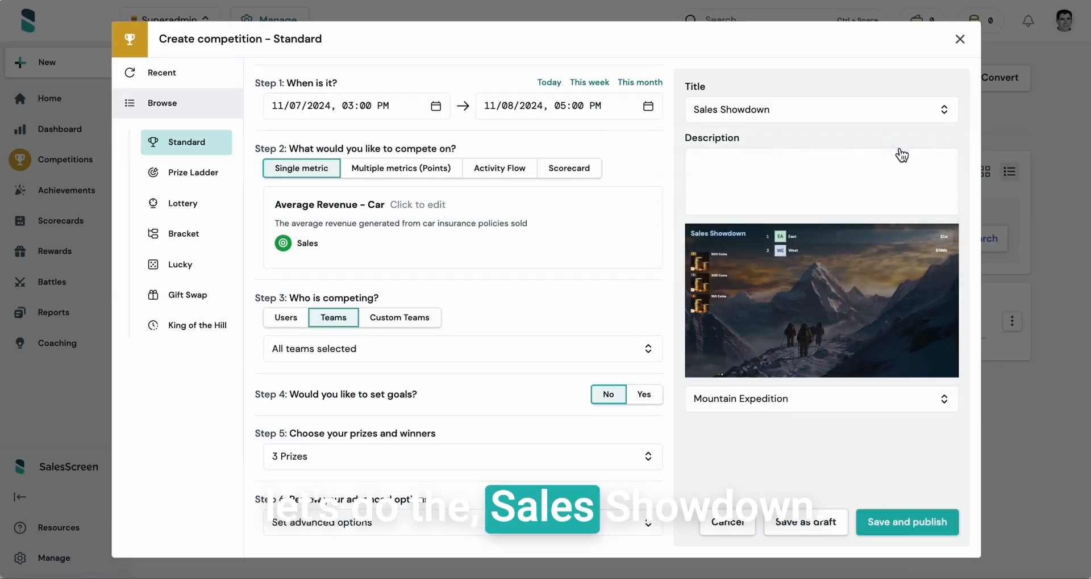
{"action": "left_click", "coordinate": [901, 113]}
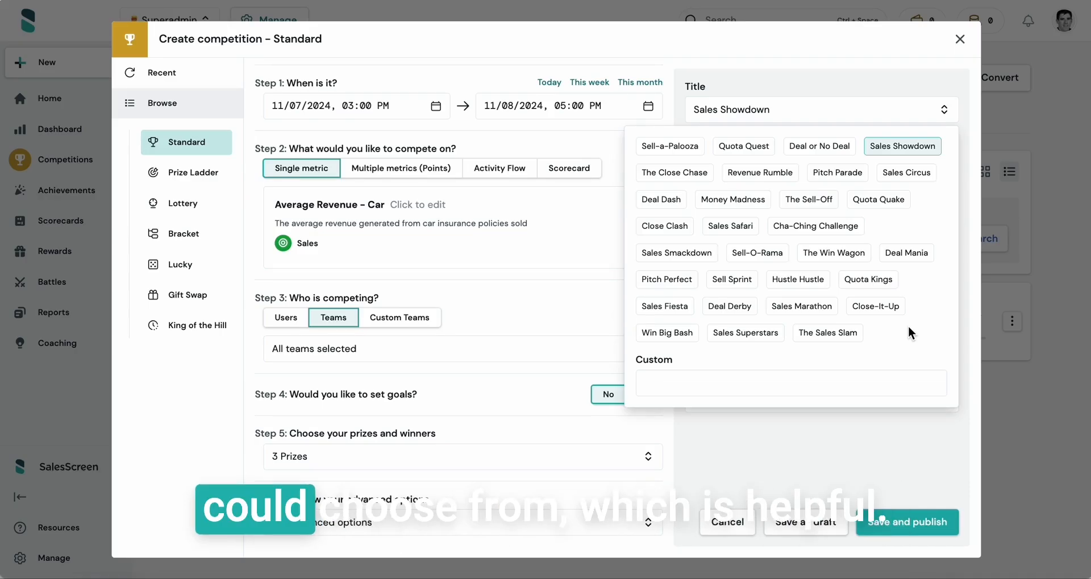
{"action": "left_click", "coordinate": [872, 447]}
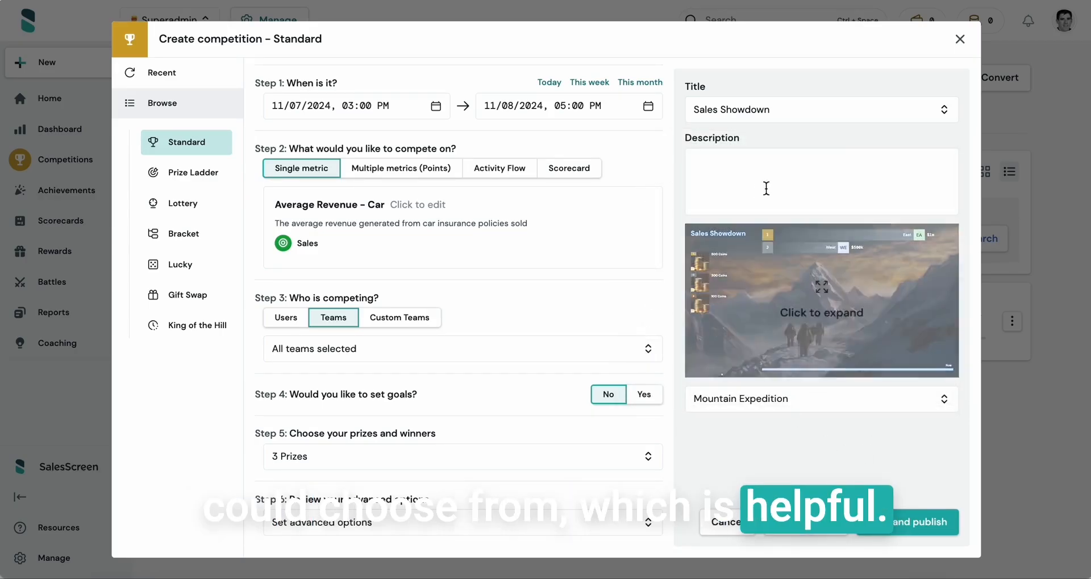
Describe it as "Let's get those ENT deals coming in - the team with the highest avg revenue wins it all!" and apply the Spaceships theme
{"action": "left_click", "coordinate": [789, 181]}
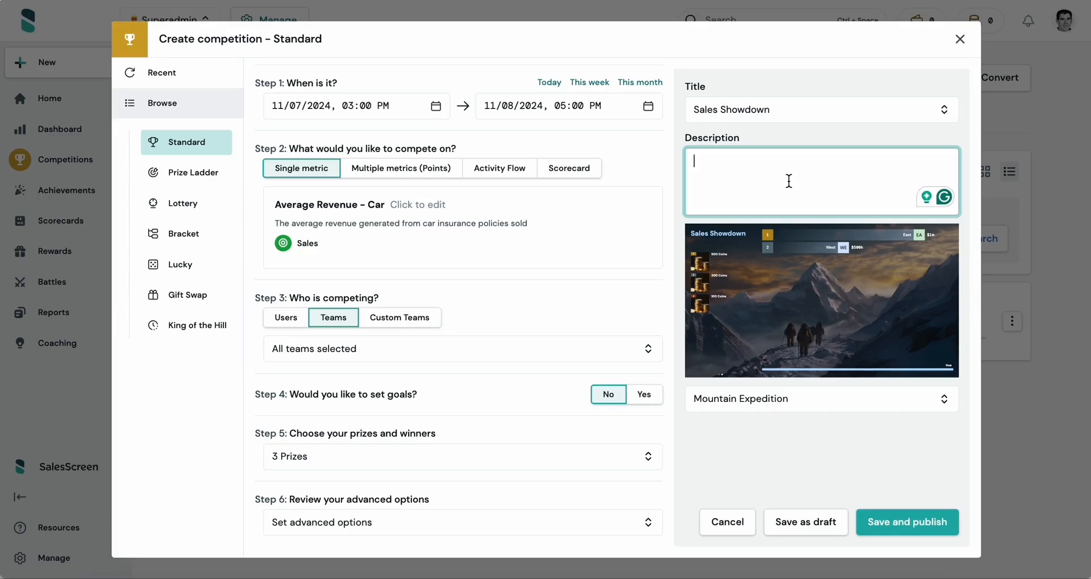
{"action": "type", "text": "Let's get these INT deals coming in – the team with the highest avg revenue wins it all"}
{"action": "left_click", "coordinate": [872, 400]}
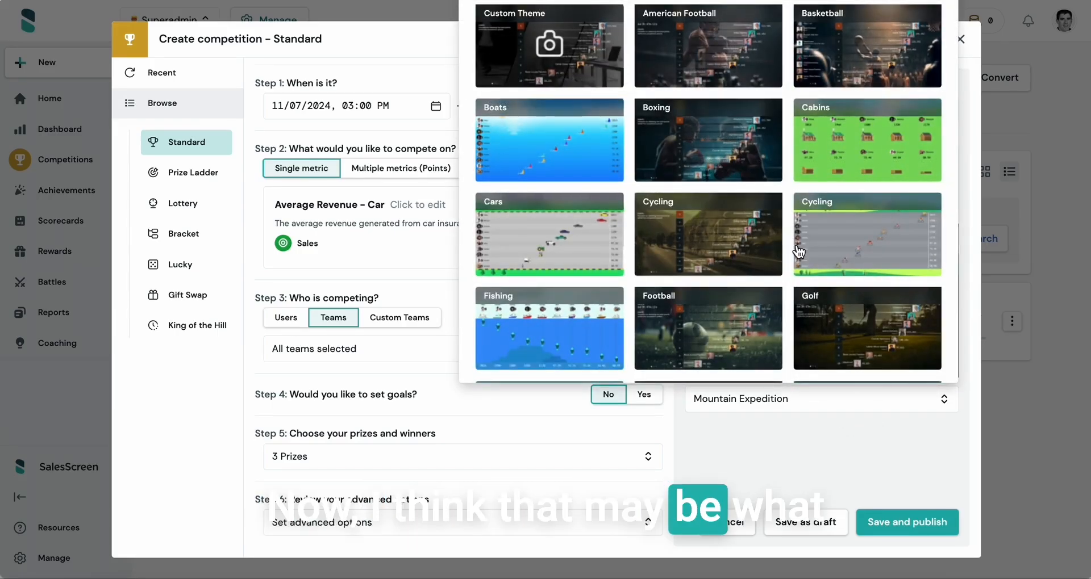
{"action": "scroll", "coordinate": [798, 250], "scroll_direction": "down", "scroll_amount": 6}
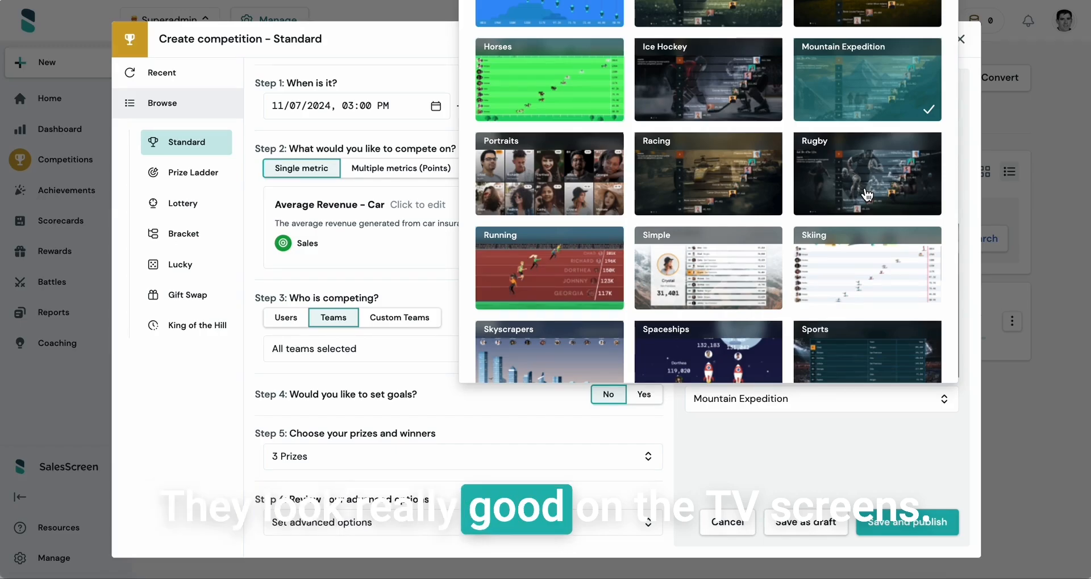
{"action": "scroll", "coordinate": [829, 227], "scroll_direction": "down", "scroll_amount": 2}
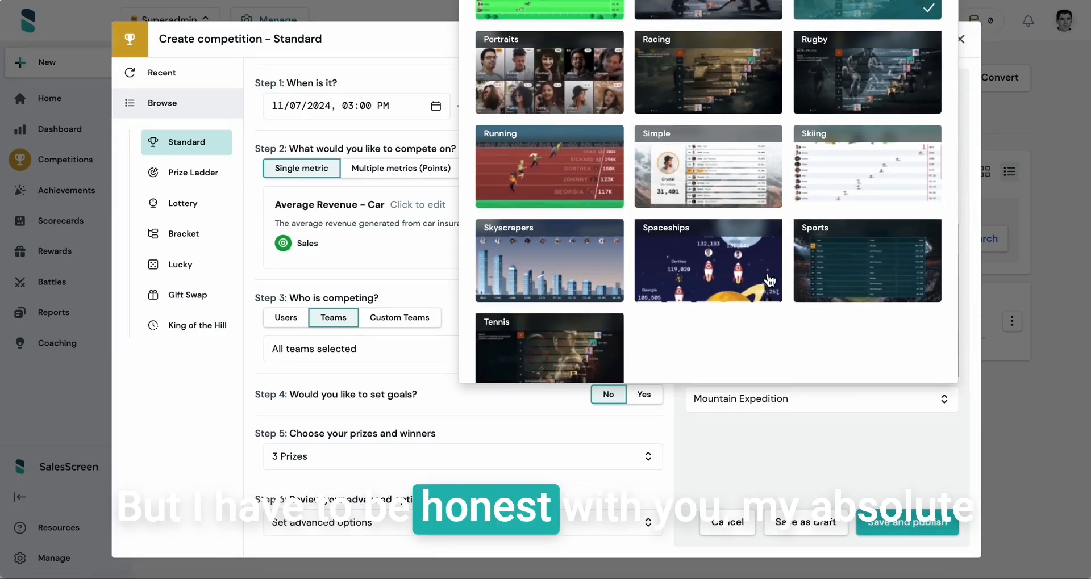
{"action": "left_click", "coordinate": [733, 283]}
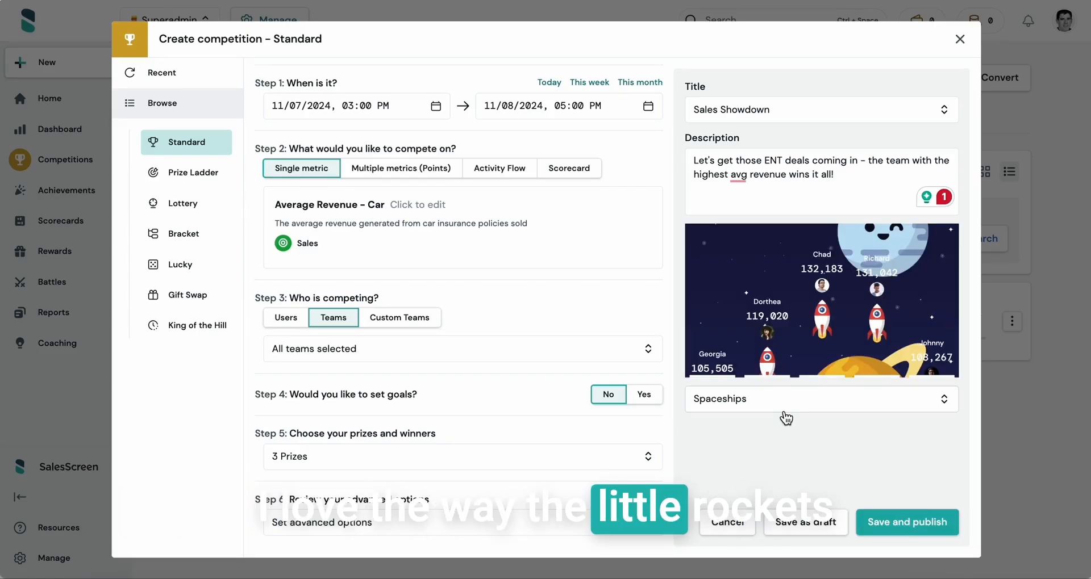
Open the competition's publish settings and select all playlists and all feeds
{"action": "left_click", "coordinate": [914, 528]}
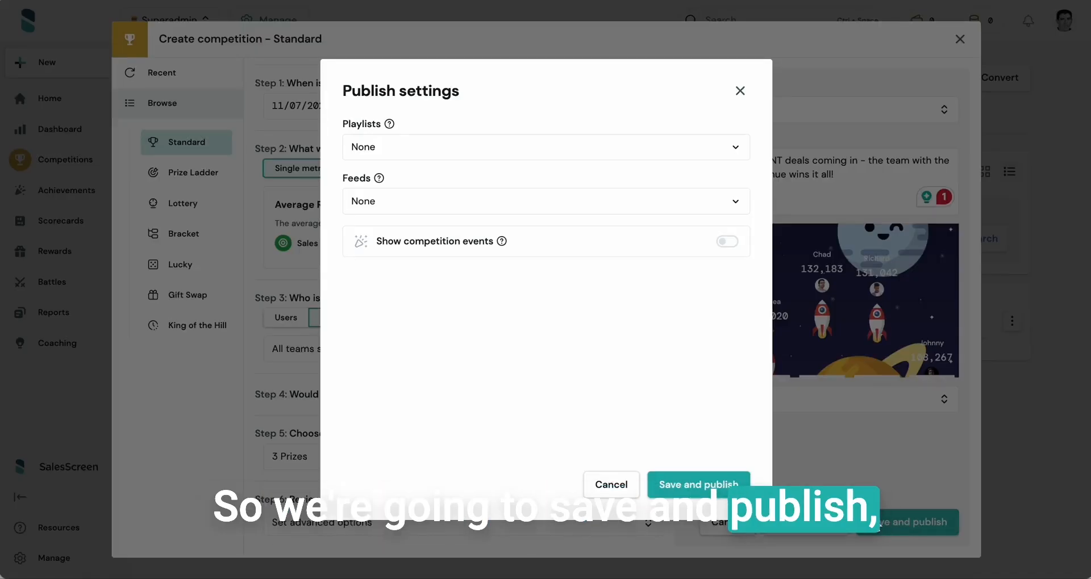
{"action": "left_click", "coordinate": [658, 157]}
{"action": "left_click", "coordinate": [625, 213]}
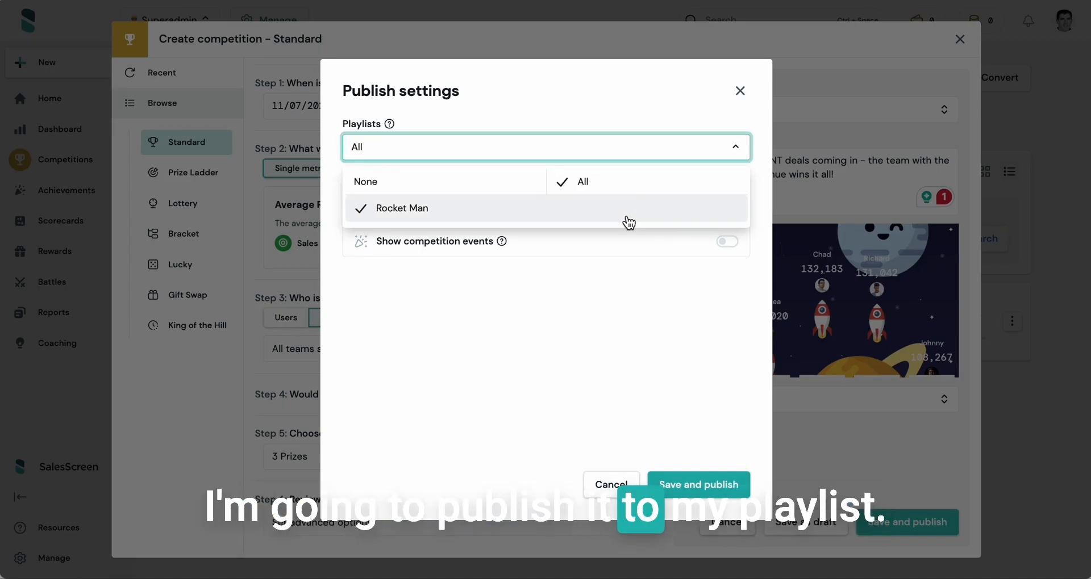
{"action": "left_click", "coordinate": [591, 328]}
{"action": "left_click", "coordinate": [598, 214]}
{"action": "left_click", "coordinate": [587, 246]}
{"action": "left_click", "coordinate": [562, 355]}
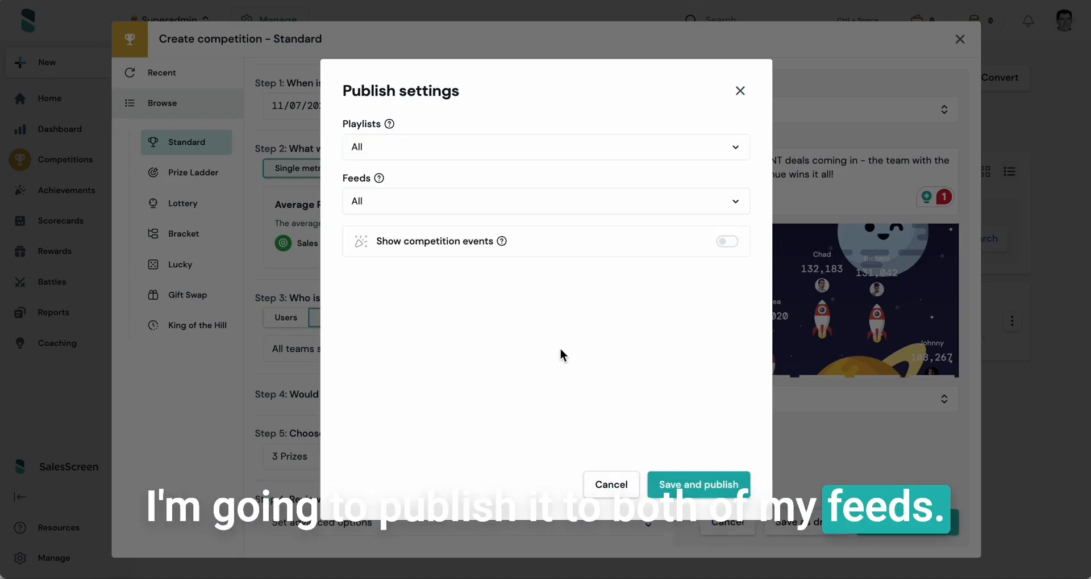
Leave competition events off in the publish settings, then save and publish the Sales Showdown competition
{"action": "left_click", "coordinate": [723, 248]}
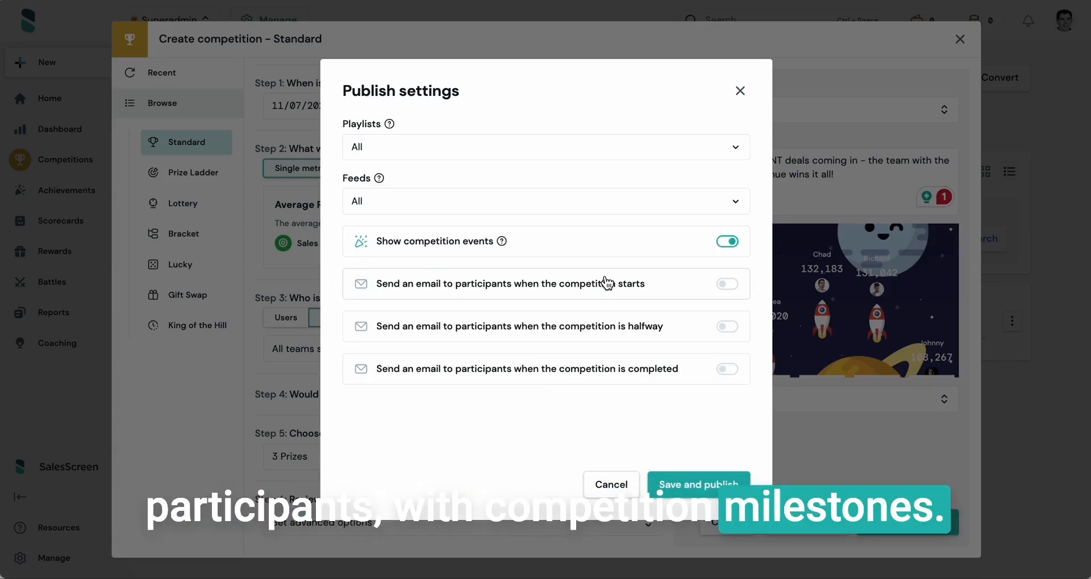
{"action": "left_click", "coordinate": [723, 243]}
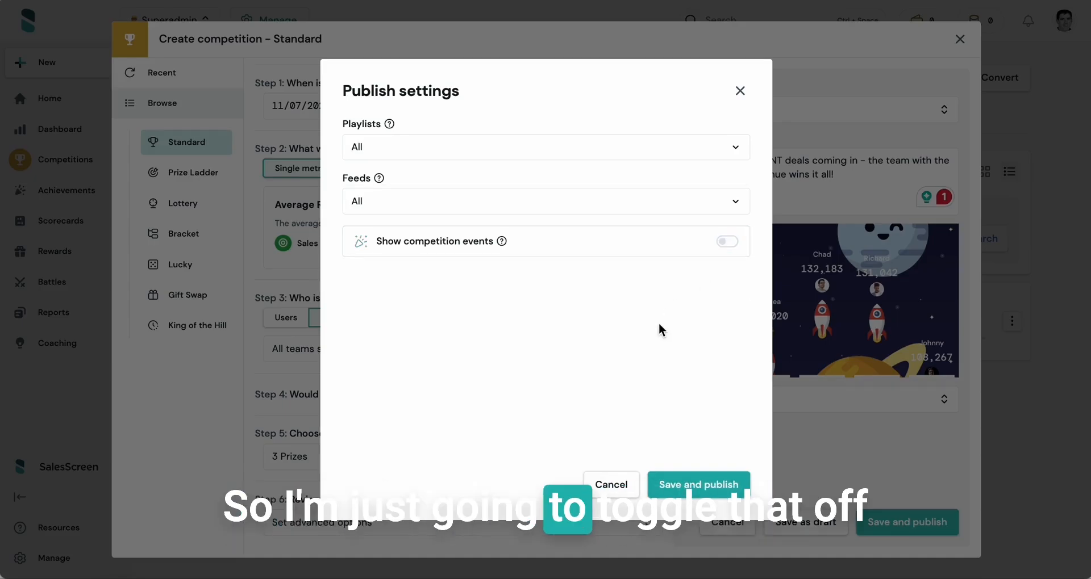
{"action": "left_click", "coordinate": [711, 491]}
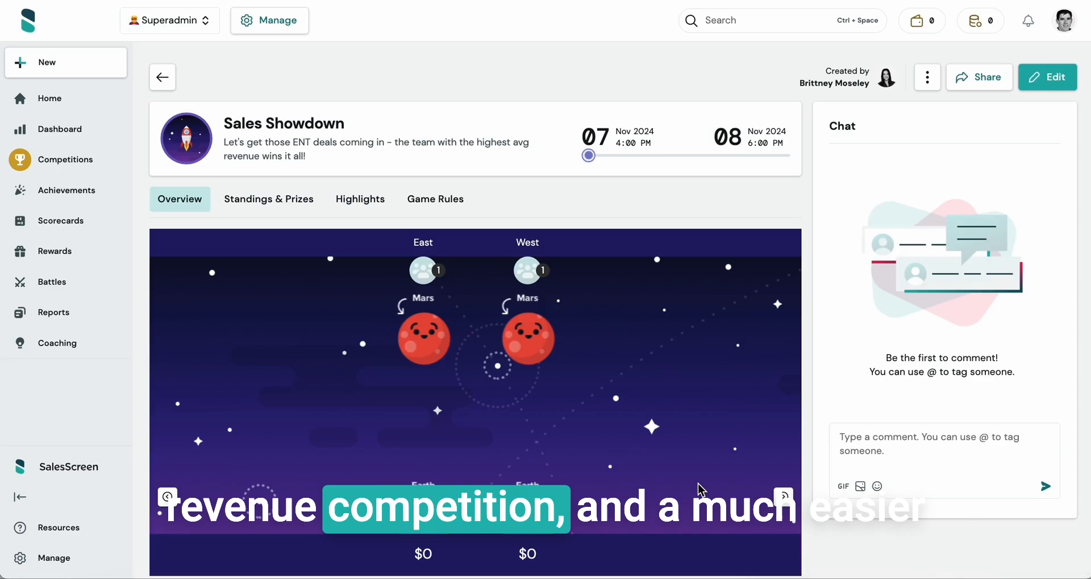
{"action": "scroll", "coordinate": [700, 490], "scroll_direction": "down", "scroll_amount": 1}
{"action": "scroll", "coordinate": [694, 355], "scroll_direction": "up", "scroll_amount": 1}
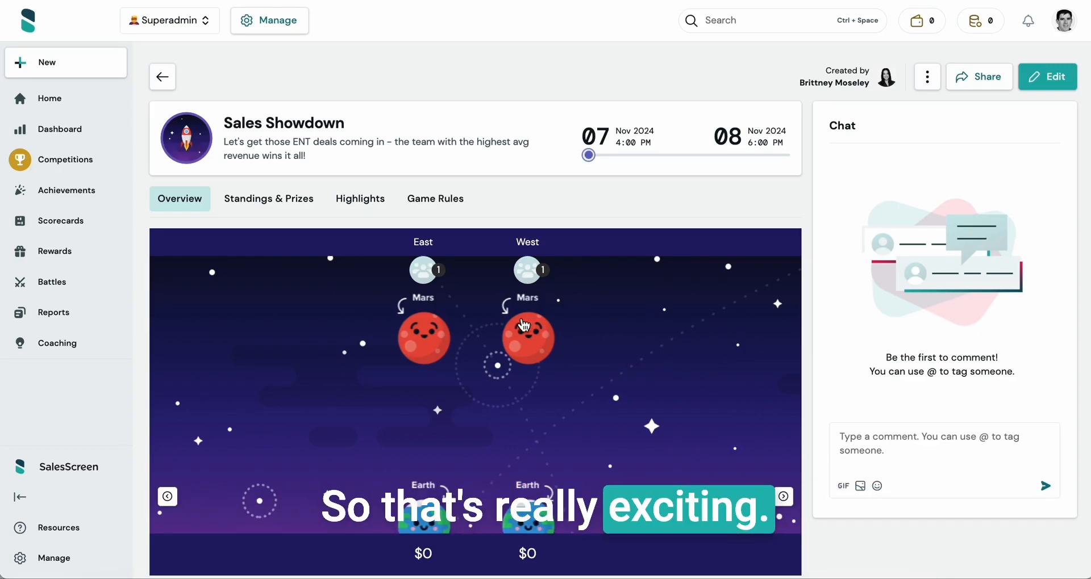
Start a new widget on the Company Dashboard, browse the Activity Flow, Achievements and XP & Levels types, and return to Single metric
{"action": "left_click", "coordinate": [75, 134]}
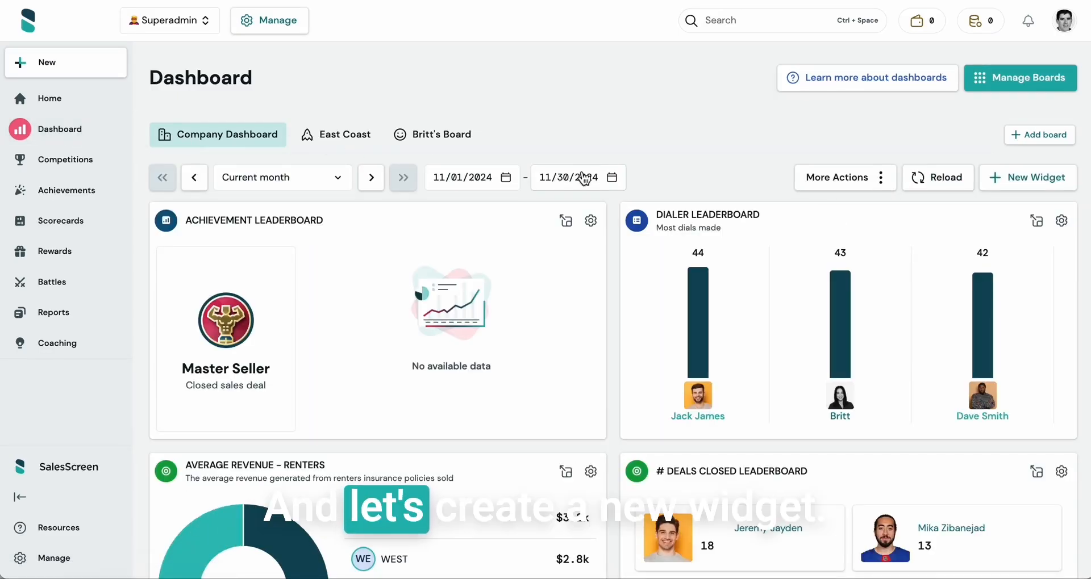
{"action": "left_click", "coordinate": [1028, 189]}
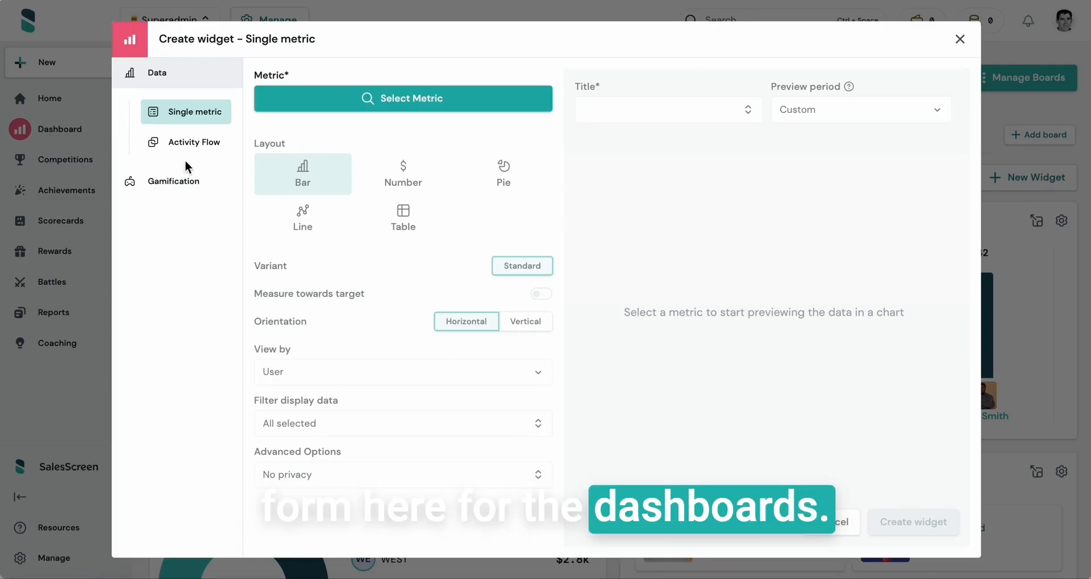
{"action": "left_click", "coordinate": [179, 144]}
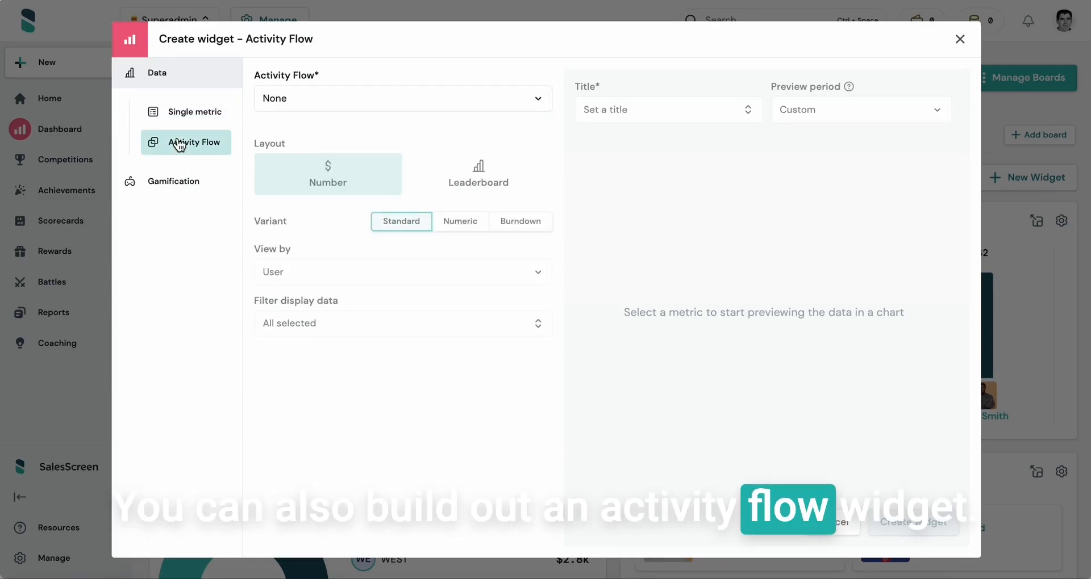
{"action": "left_click", "coordinate": [182, 182]}
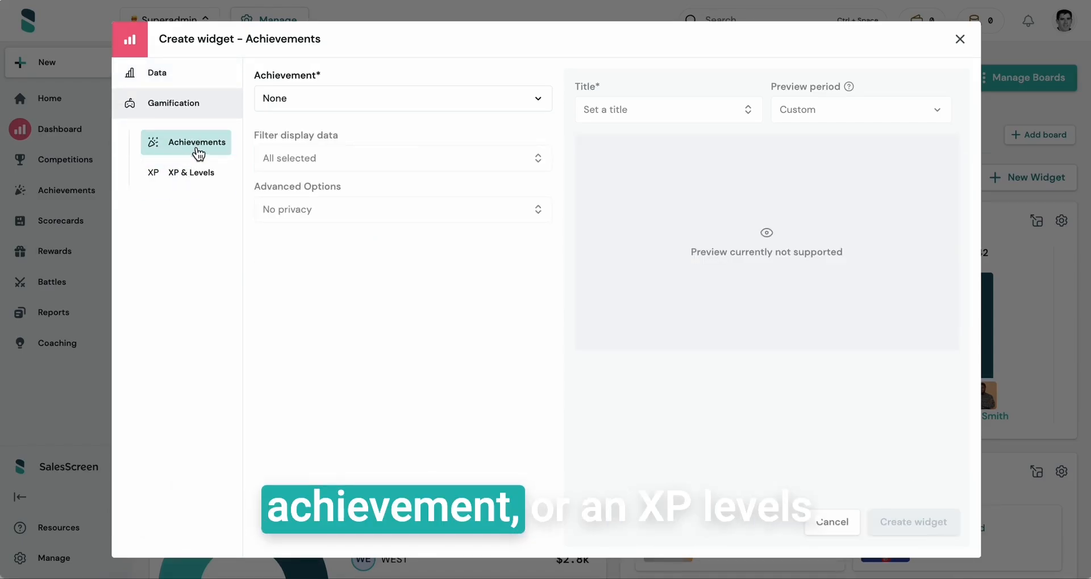
{"action": "left_click", "coordinate": [200, 180]}
{"action": "left_click", "coordinate": [171, 98]}
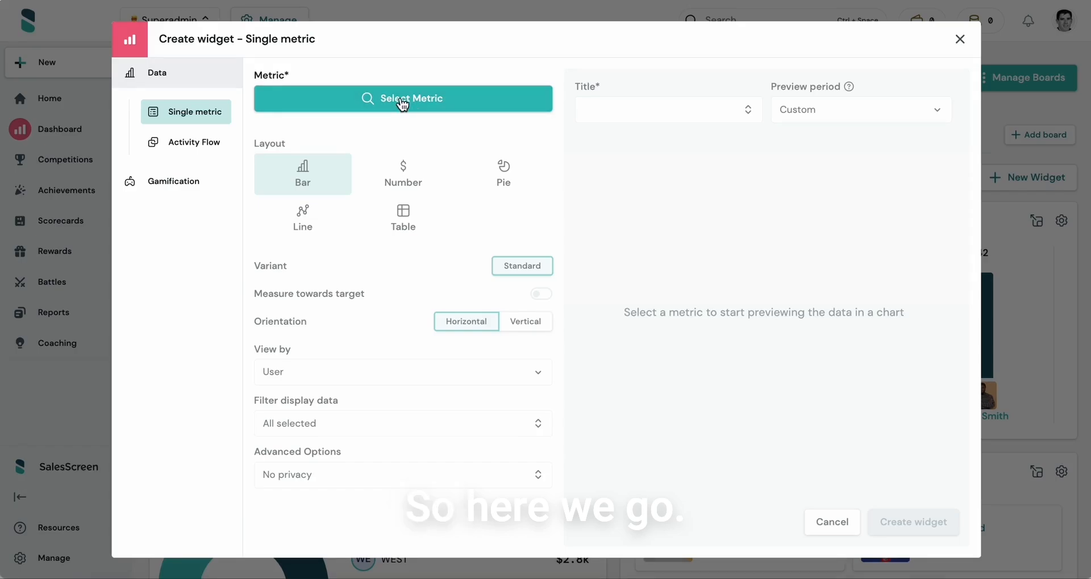
Base the widget on the Average Revenue - Car metric, view it by Team and use the Pie layout
{"action": "left_click", "coordinate": [398, 110]}
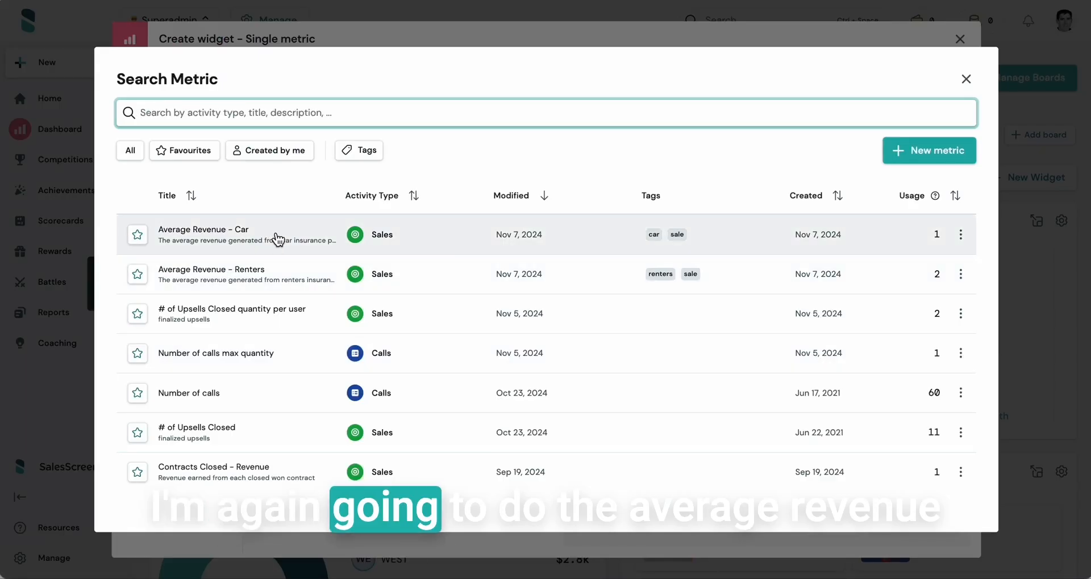
{"action": "left_click", "coordinate": [277, 239]}
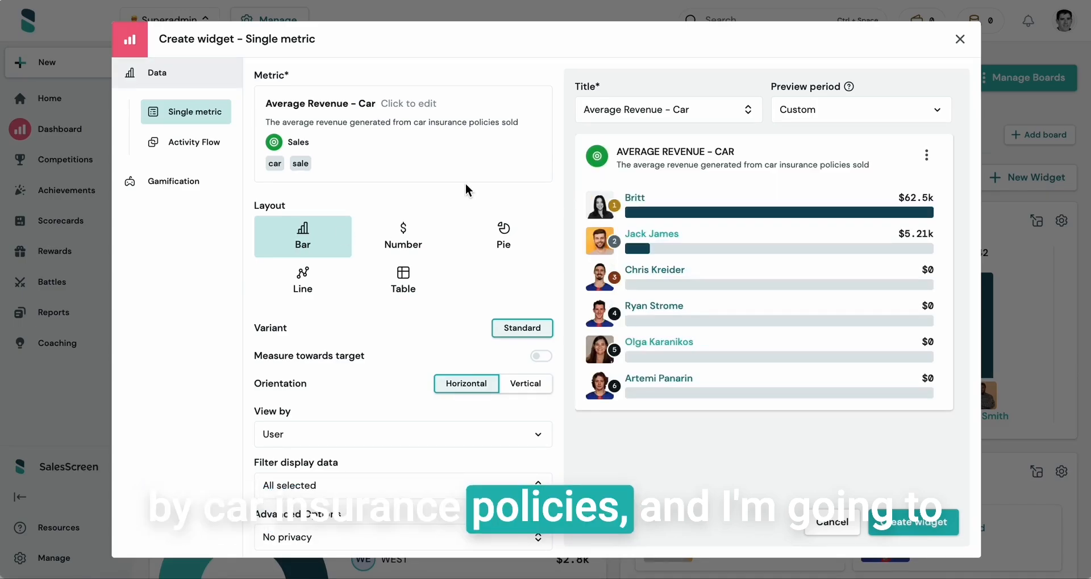
{"action": "left_click", "coordinate": [422, 438]}
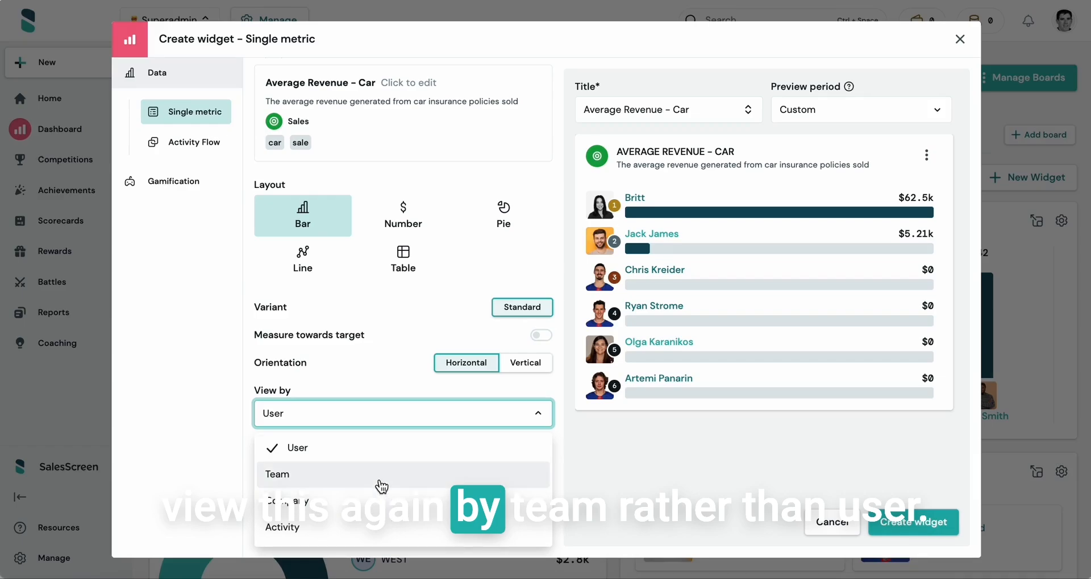
{"action": "left_click", "coordinate": [378, 481]}
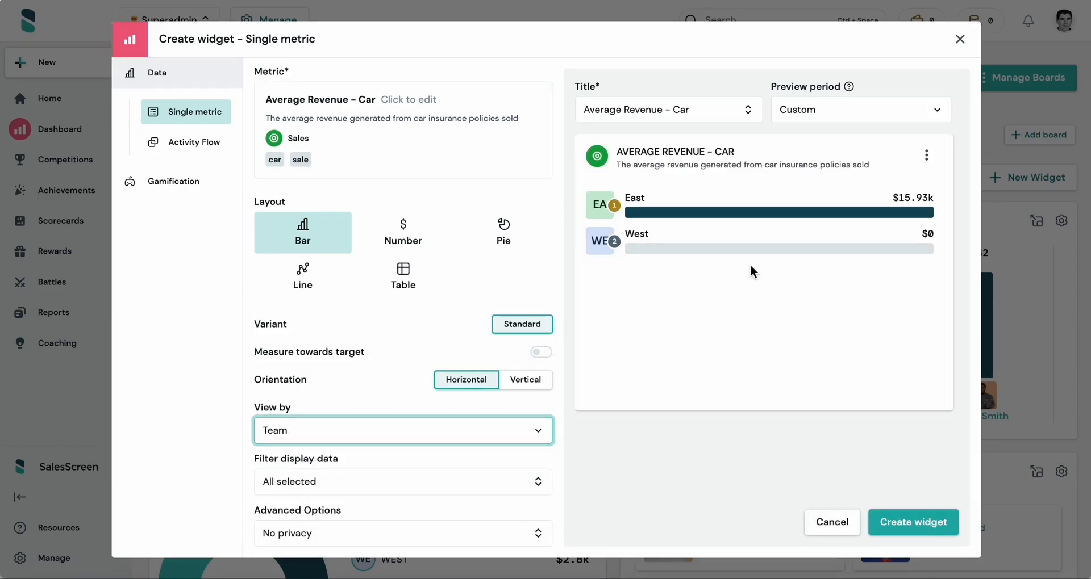
{"action": "left_click", "coordinate": [504, 234]}
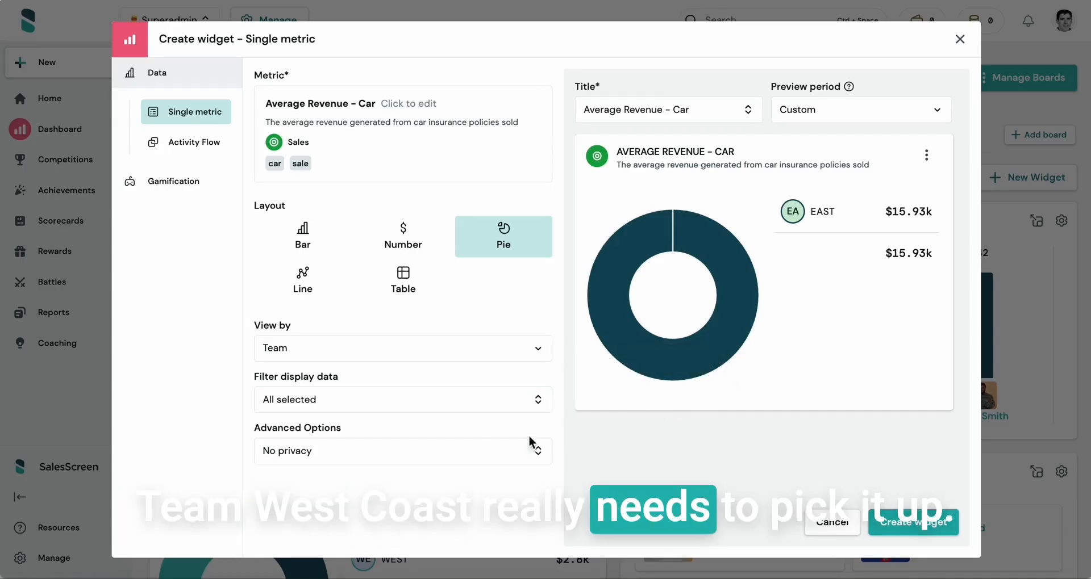
Check the widget's sorting and top-results options without changing them, and create the widget
{"action": "left_click", "coordinate": [944, 112]}
{"action": "left_click", "coordinate": [508, 465]}
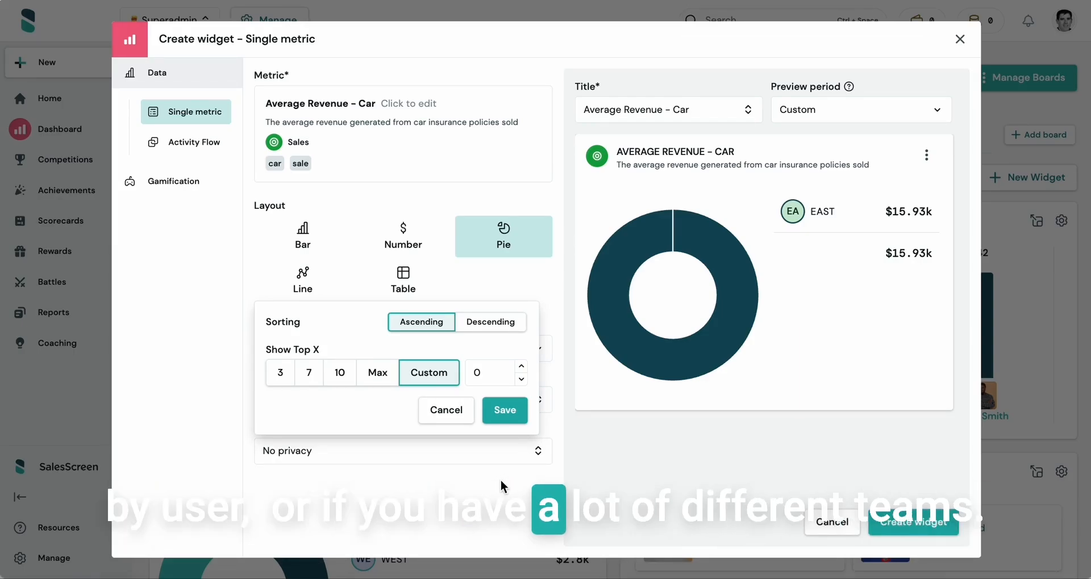
{"action": "left_click", "coordinate": [927, 522]}
{"action": "left_click", "coordinate": [927, 523]}
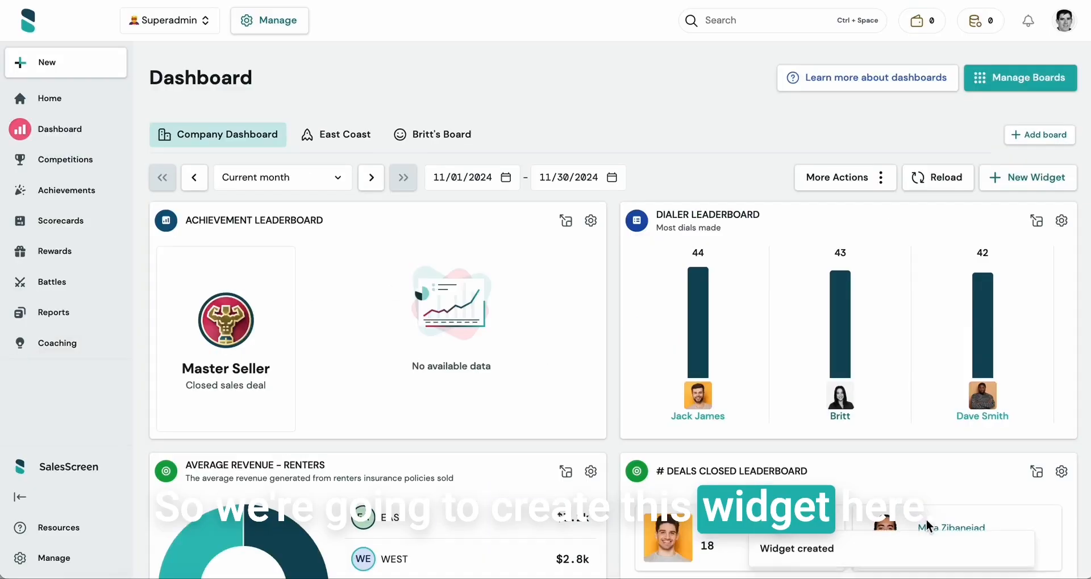
Switch the dashboard period to 10/01/2024 - 10/31/2024 and examine the teams' results in the Average Revenue - Car widget
{"action": "left_click", "coordinate": [195, 185]}
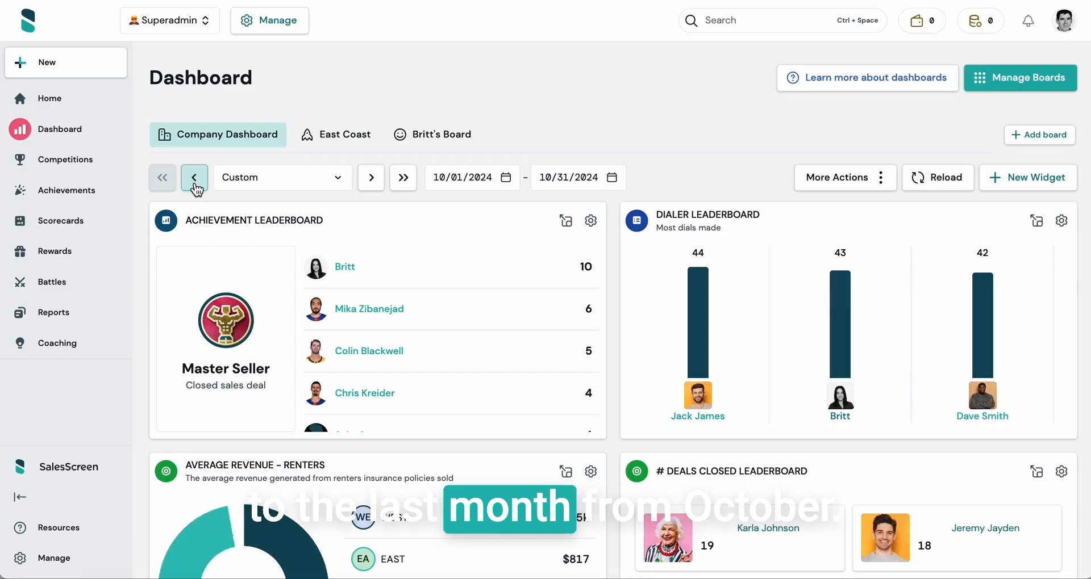
{"action": "scroll", "coordinate": [534, 356], "scroll_direction": "down", "scroll_amount": 5}
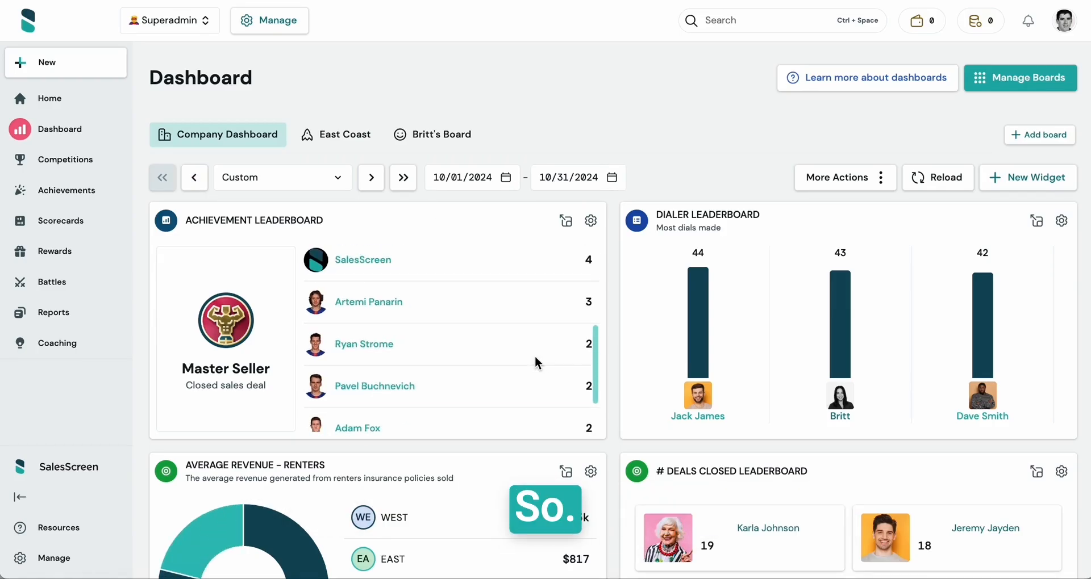
{"action": "scroll", "coordinate": [614, 414], "scroll_direction": "down", "scroll_amount": 15}
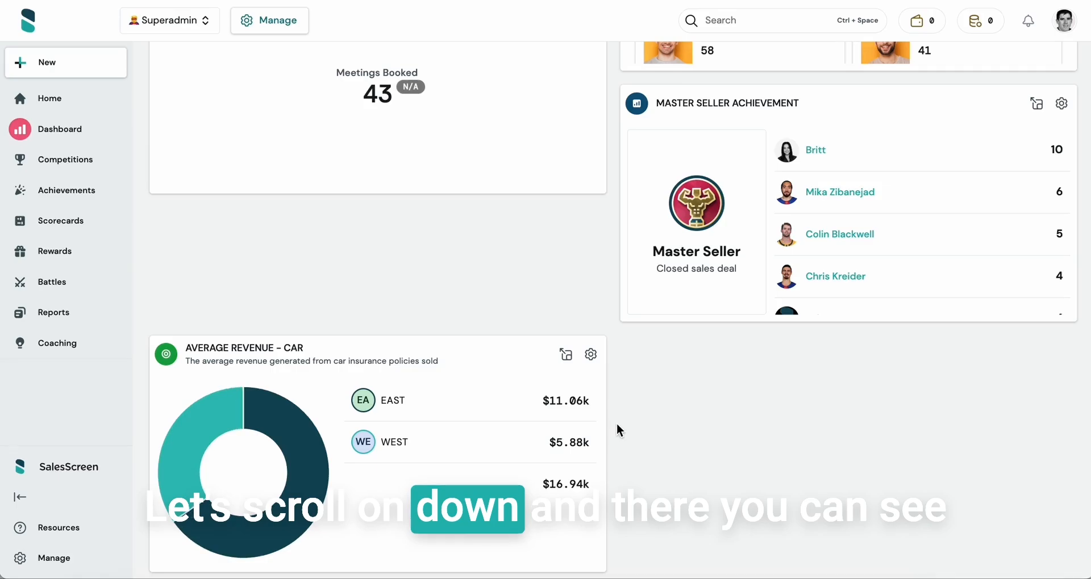
{"action": "scroll", "coordinate": [827, 386], "scroll_direction": "up", "scroll_amount": 15}
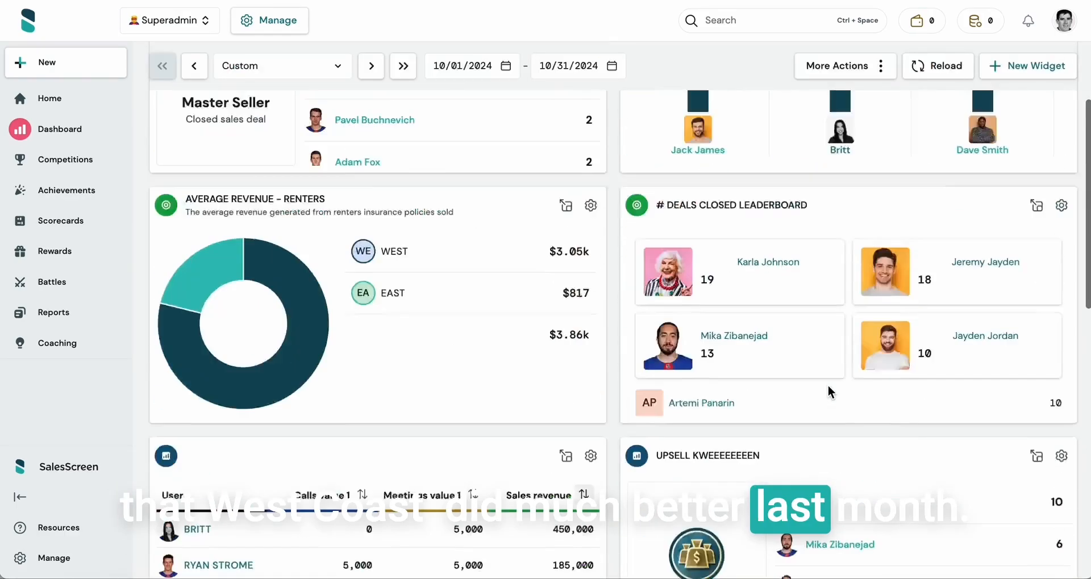
Rearrange the board so the Average Revenue - Car widget sits beside Average Revenue - Renters, and save the arrangement
{"action": "left_click", "coordinate": [880, 181]}
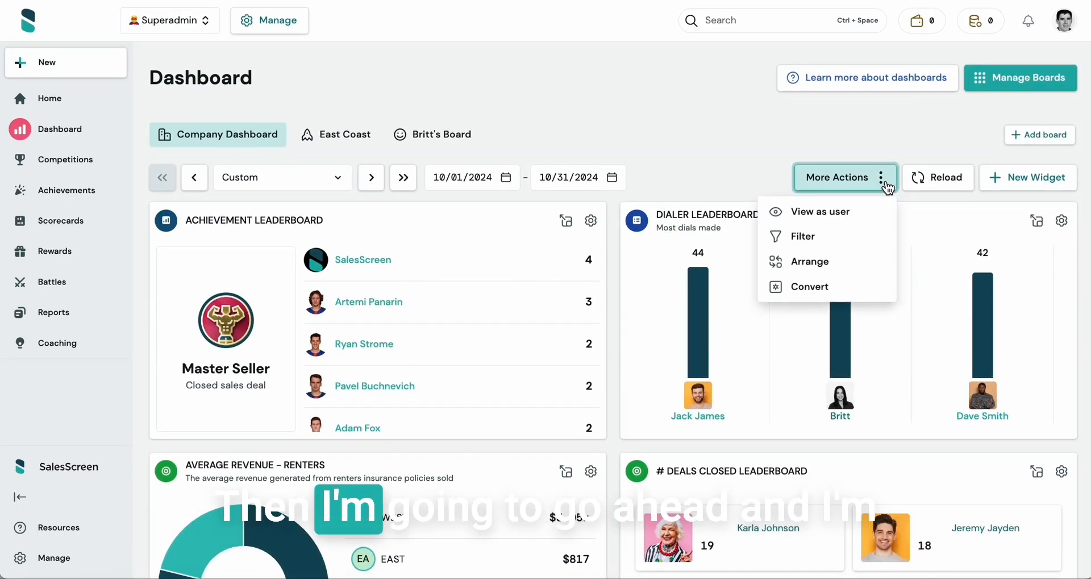
{"action": "left_click", "coordinate": [844, 259]}
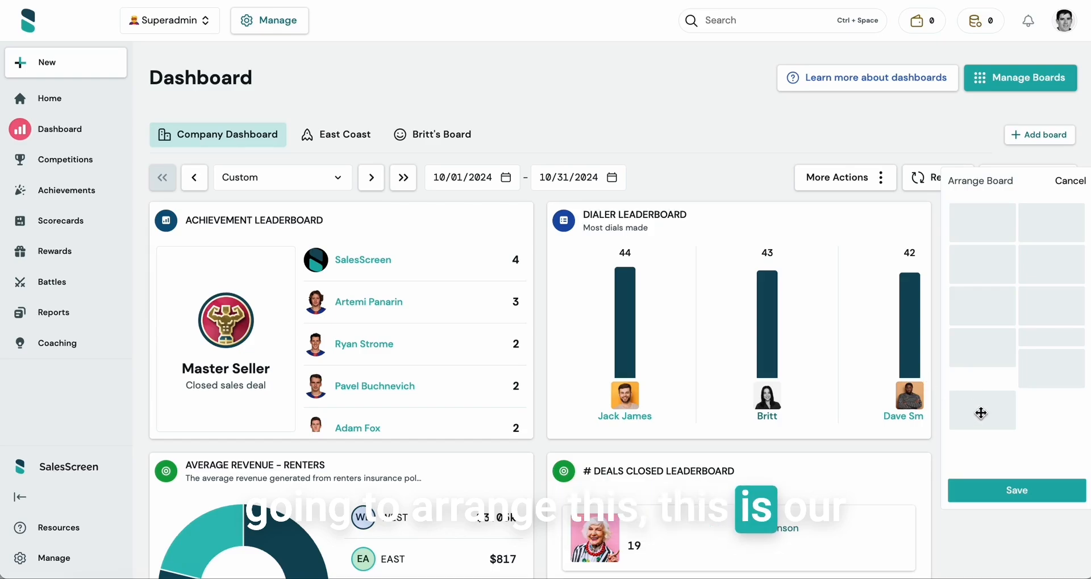
{"action": "left_click_drag", "start_coordinate": [972, 404], "coordinate": [1044, 267]}
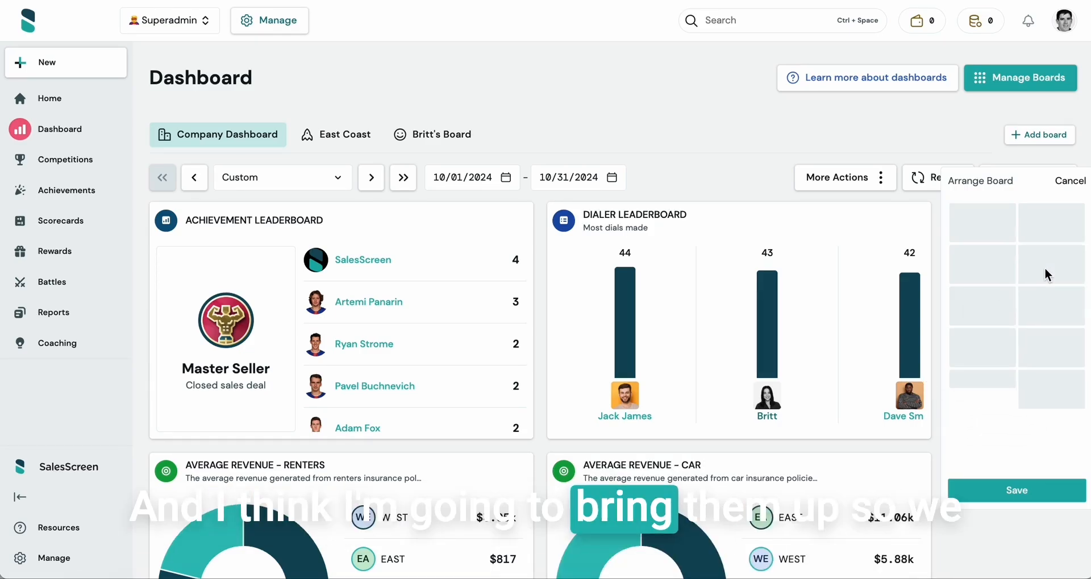
{"action": "left_click", "coordinate": [1015, 492]}
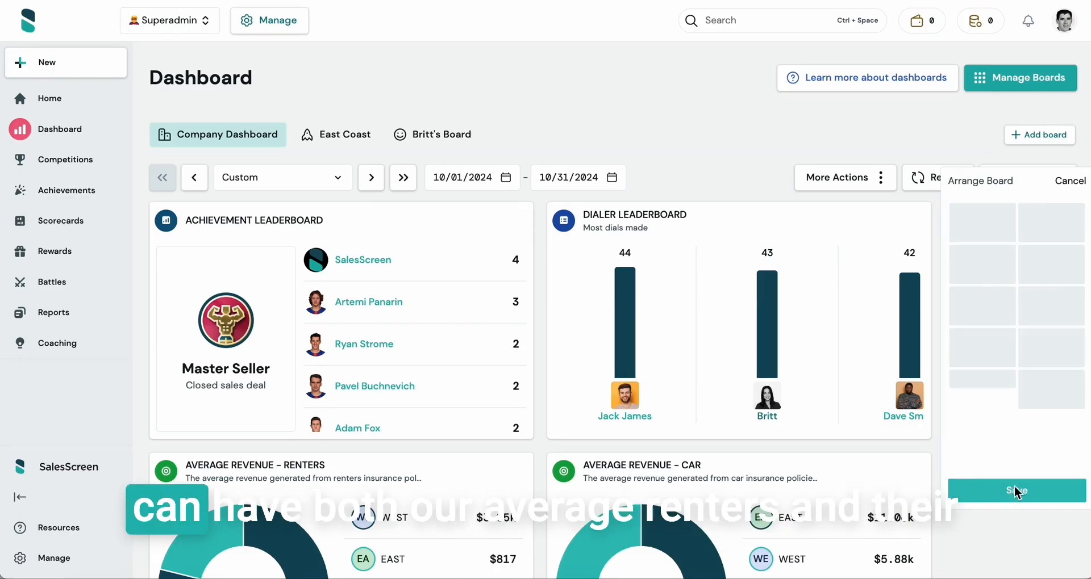
{"action": "scroll", "coordinate": [609, 448], "scroll_direction": "down", "scroll_amount": 5}
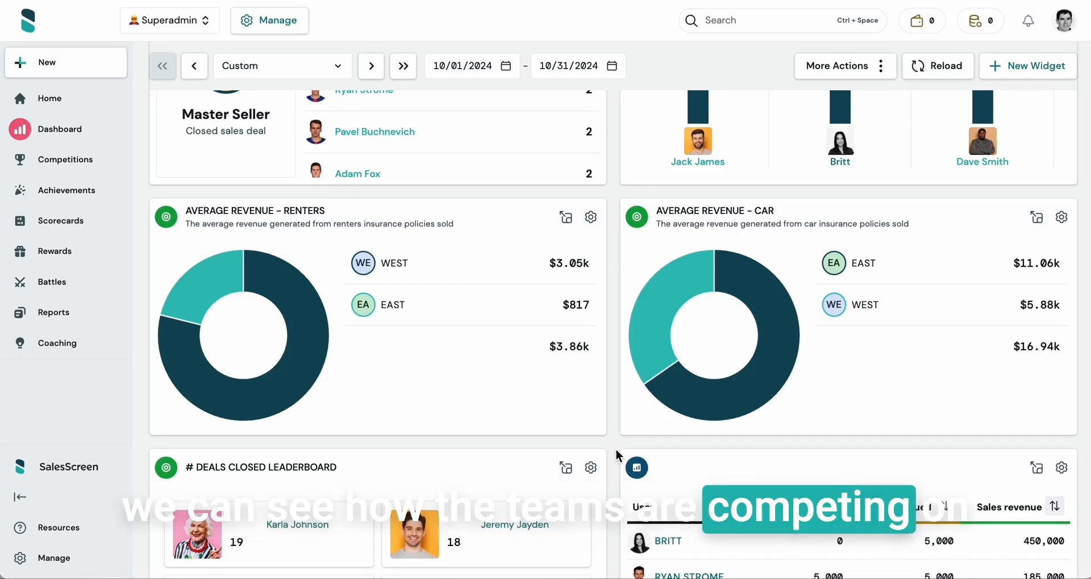
{"action": "mouse_move", "coordinate": [639, 390]}
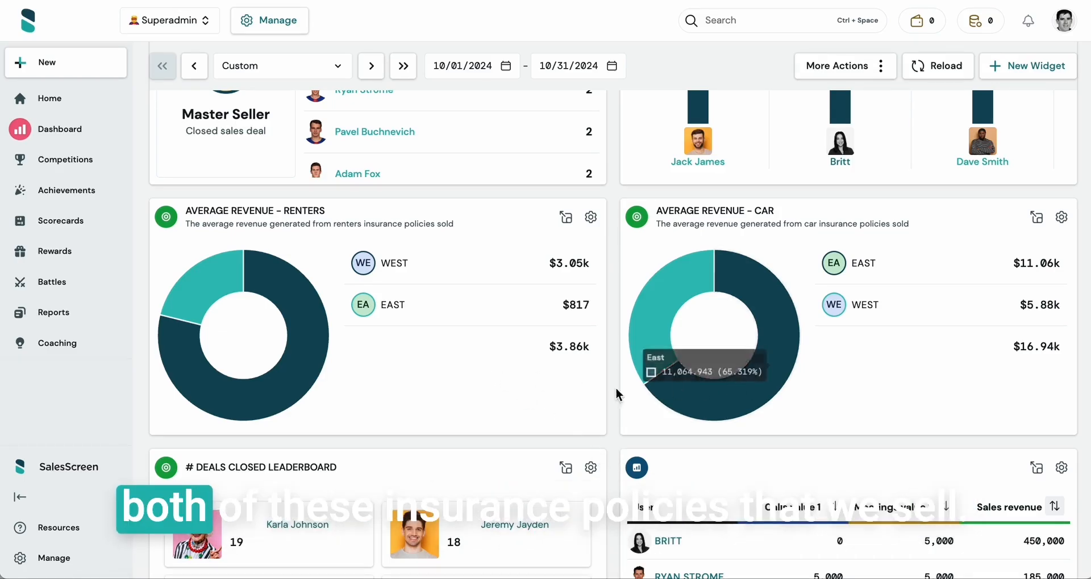